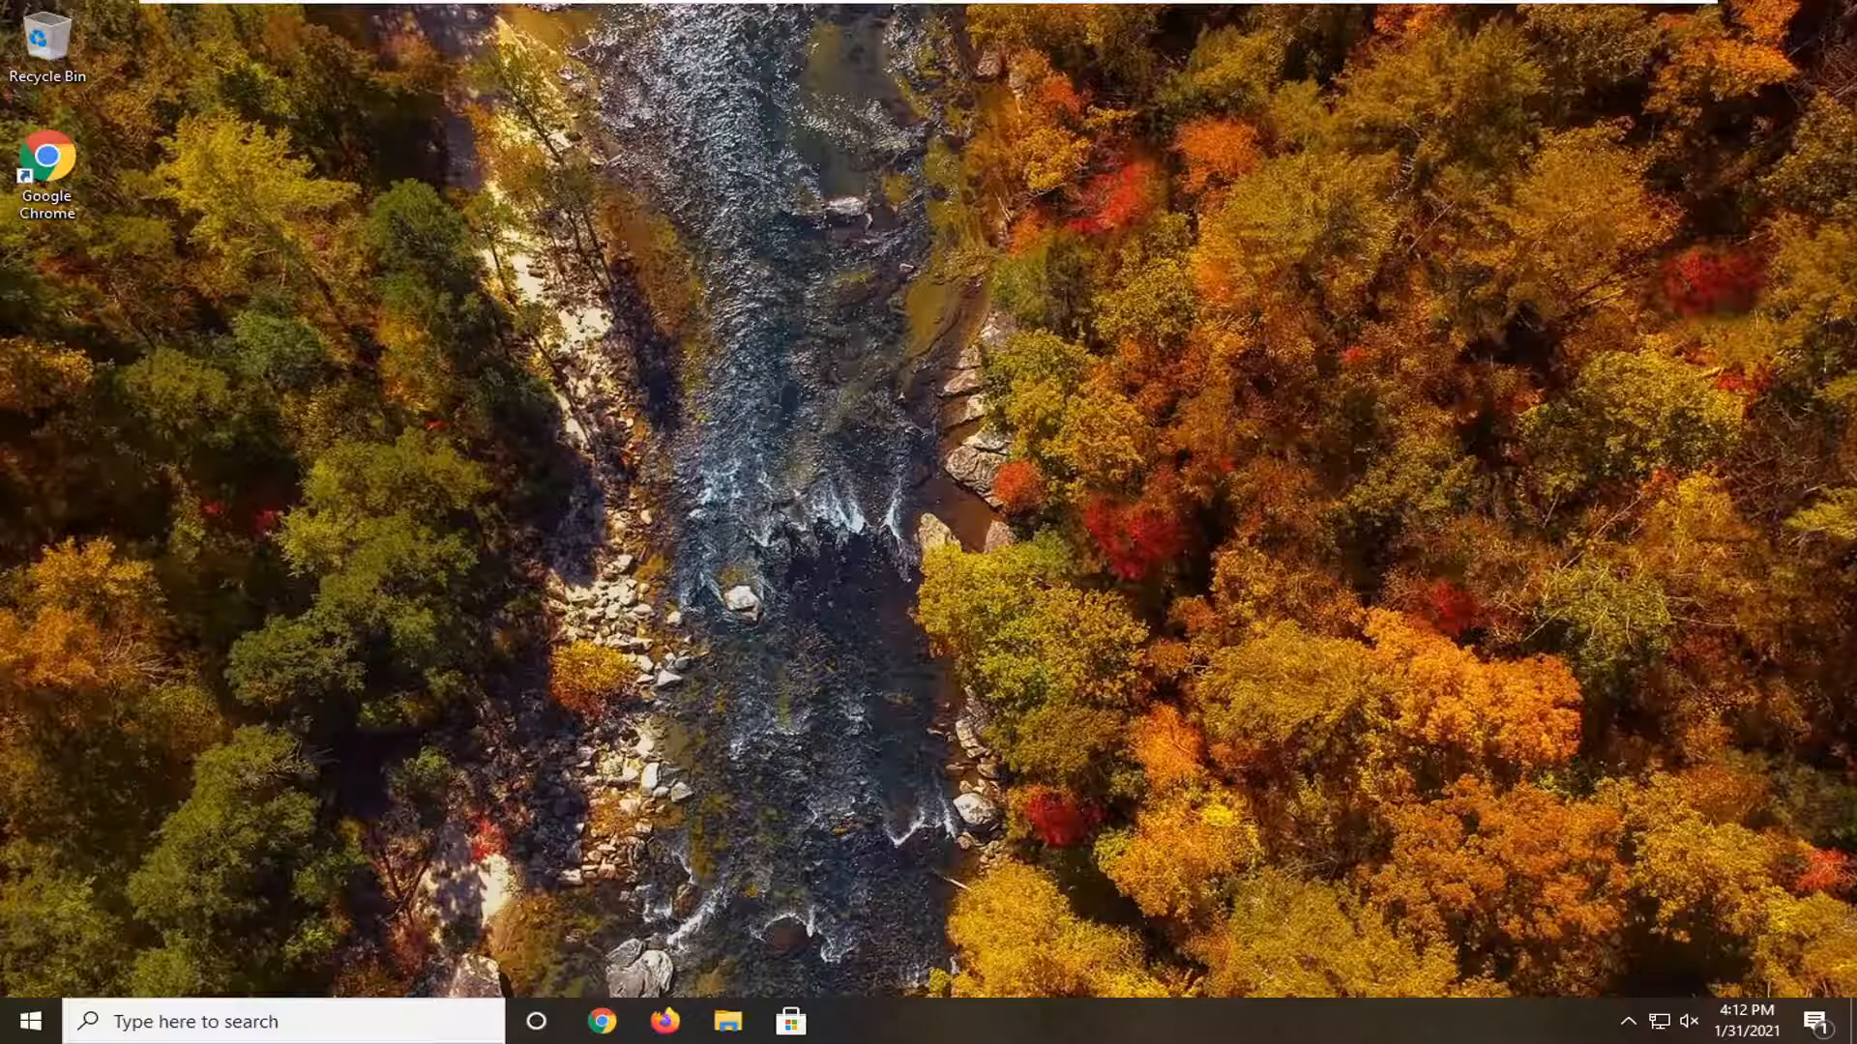
Search Windows for services and open the Services console.
click(32, 1022)
text(se)
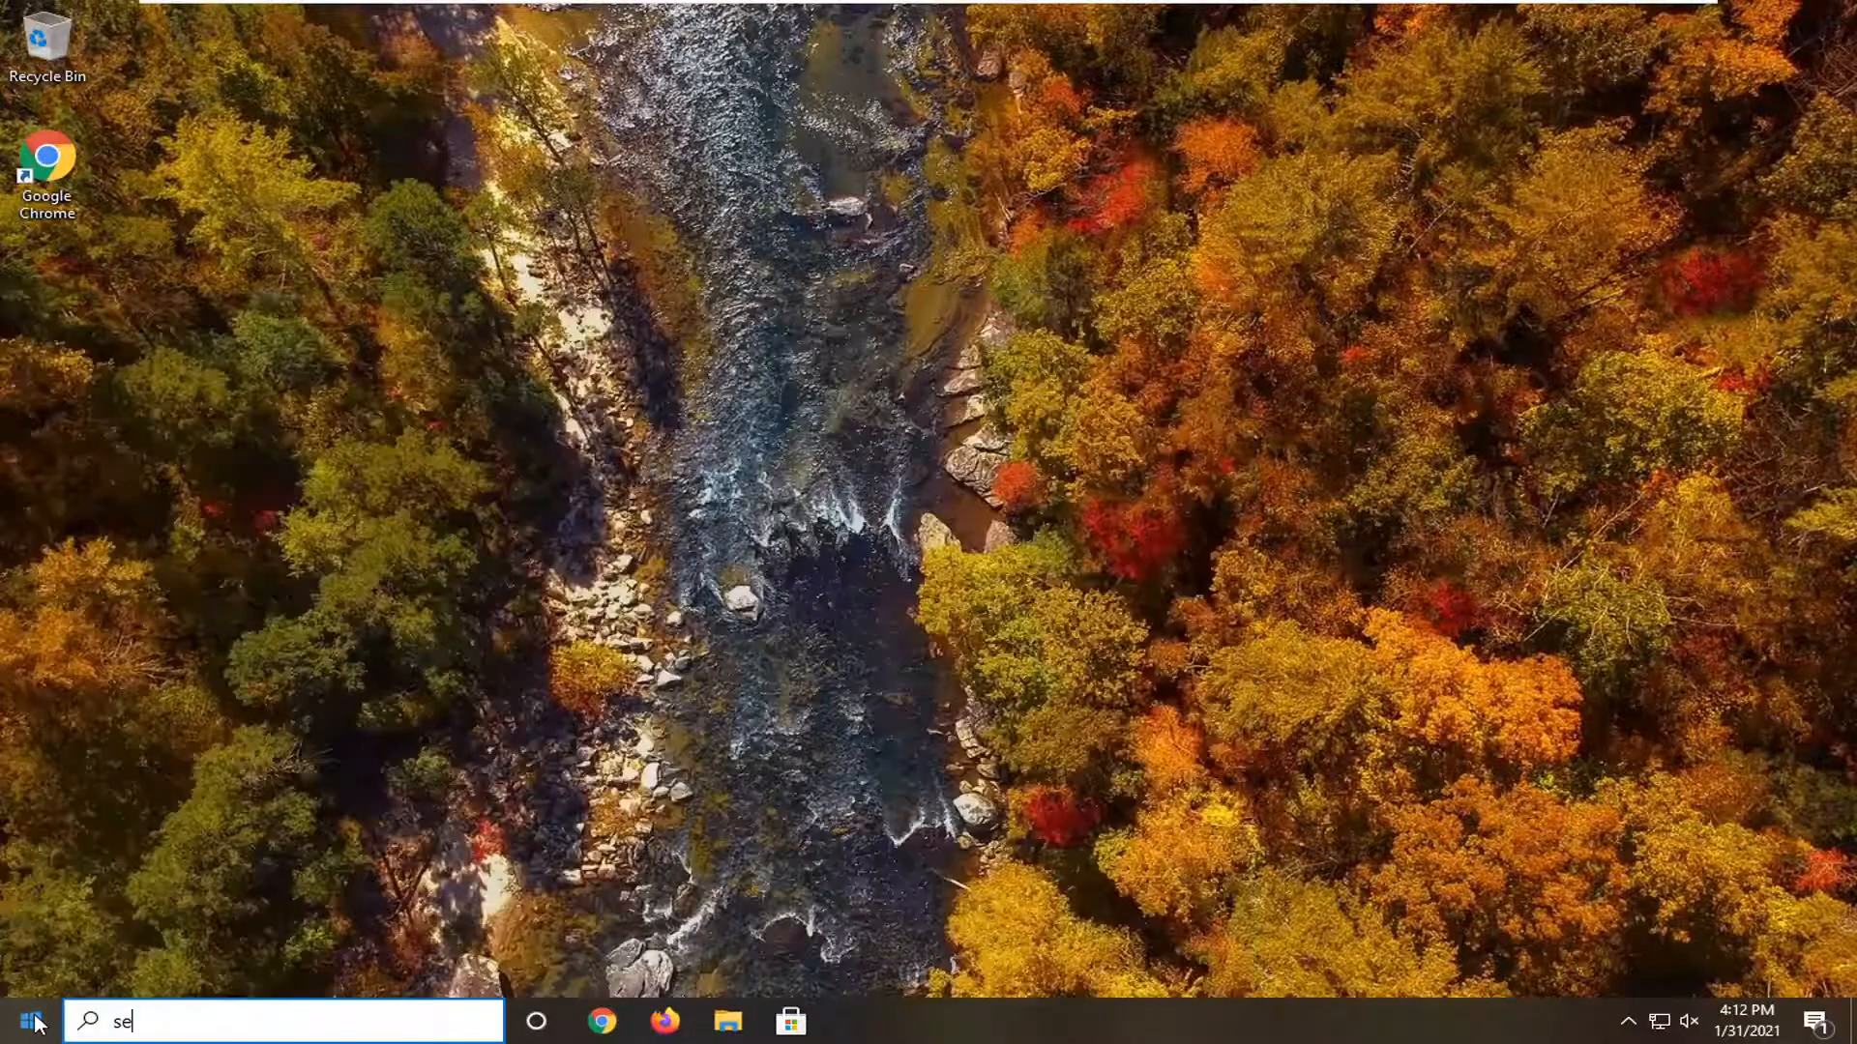
text(rvices)
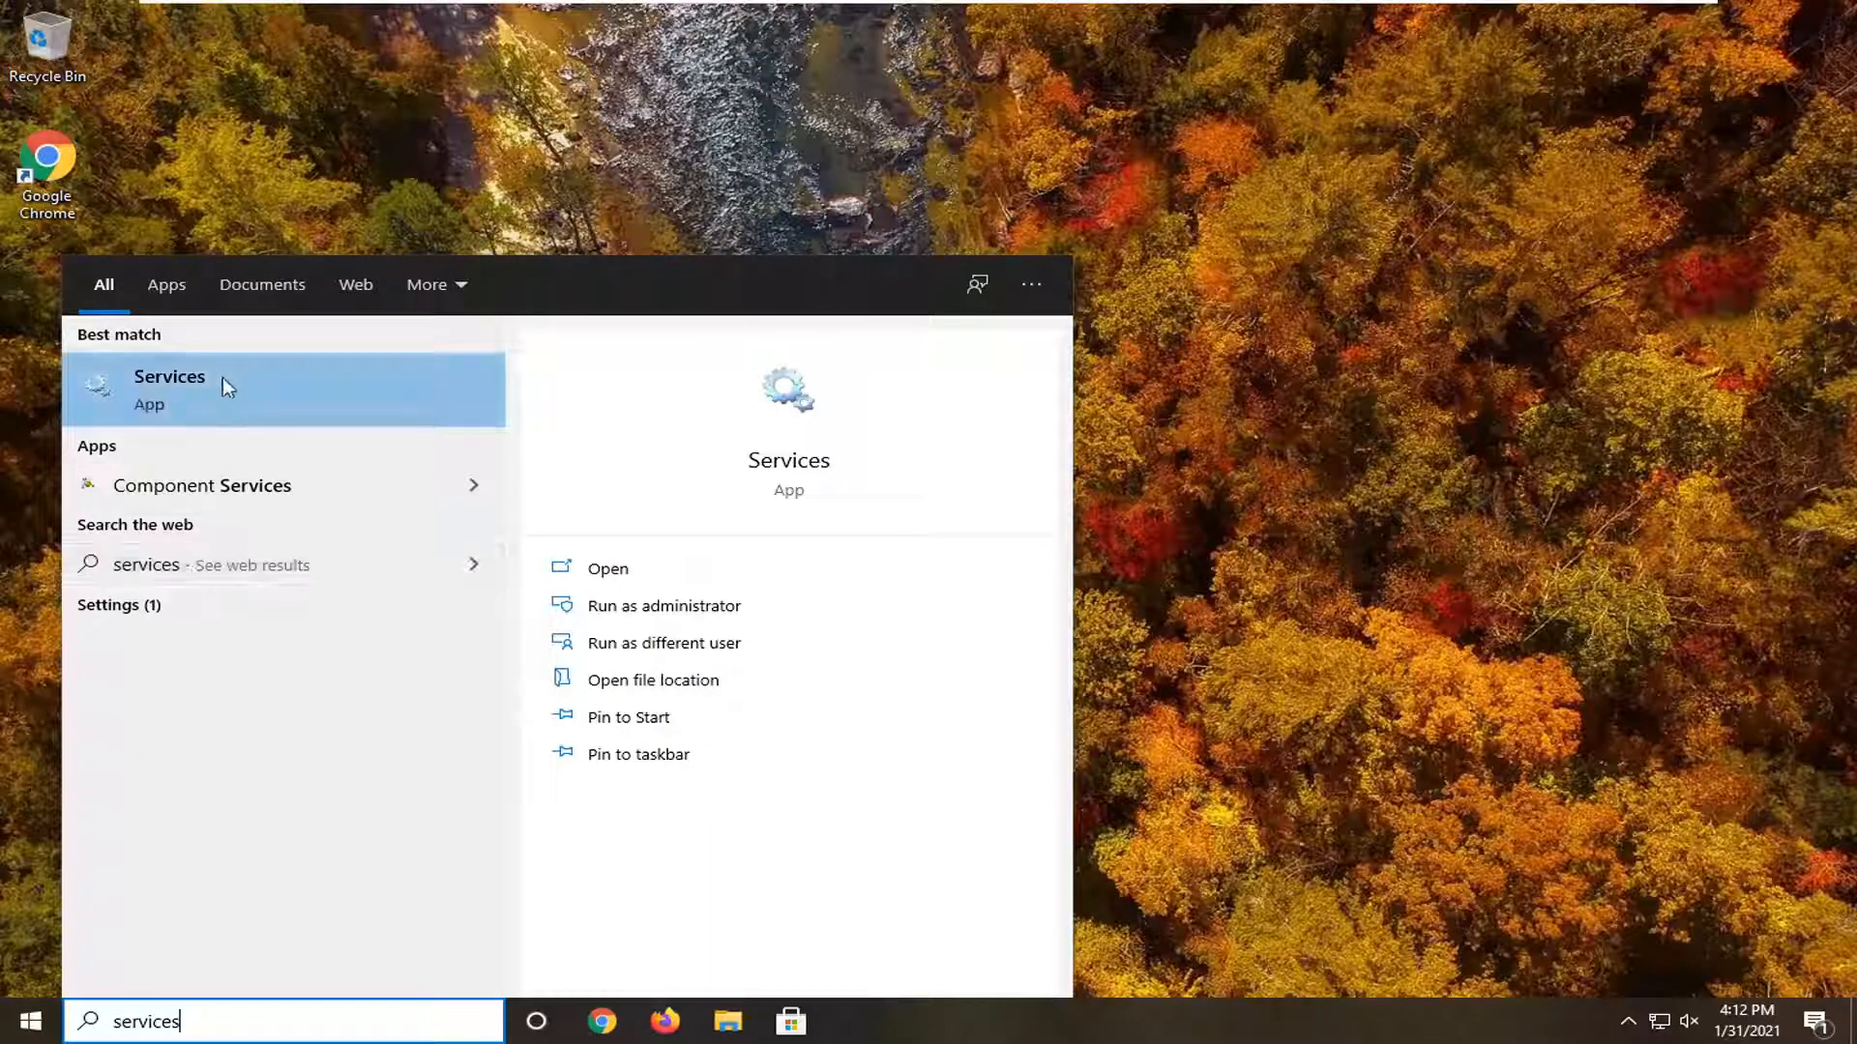
click(193, 385)
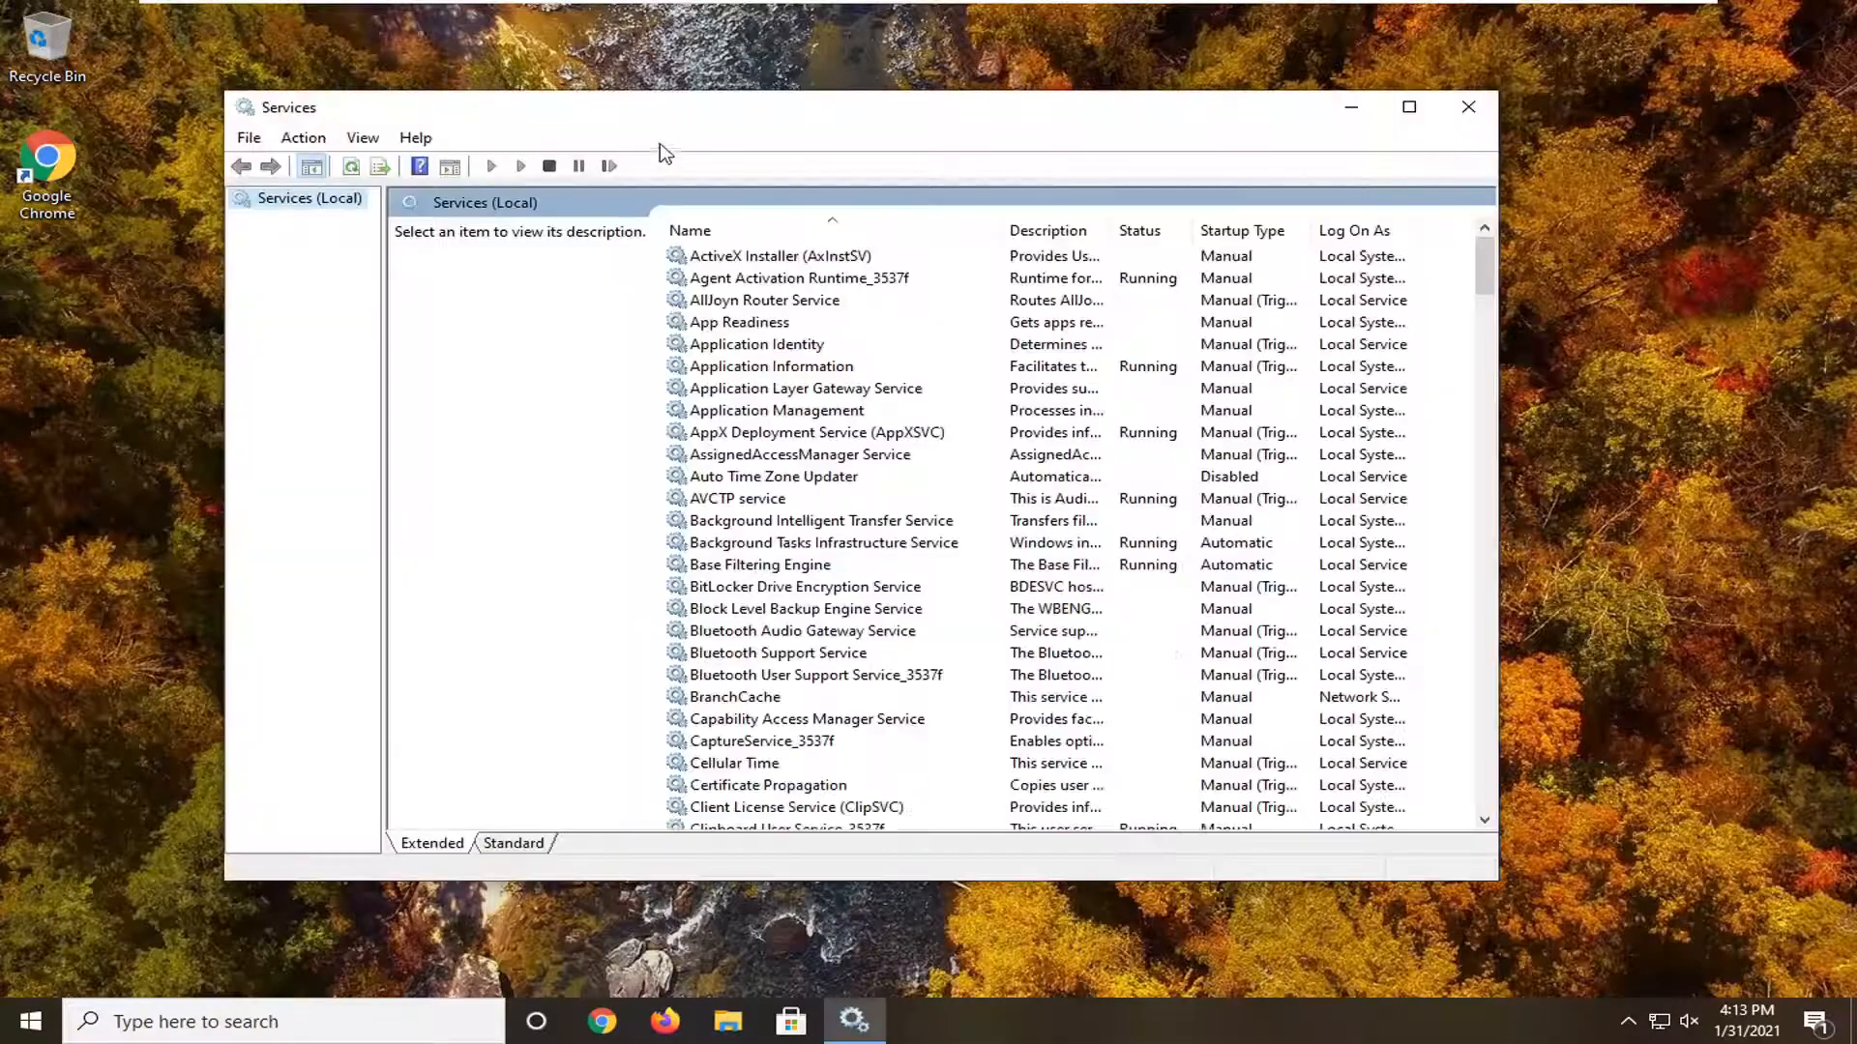
Set the Function Discovery Provider Host service's startup type to Automatic, start the service and apply the change.
scroll(841, 561, down, 4)
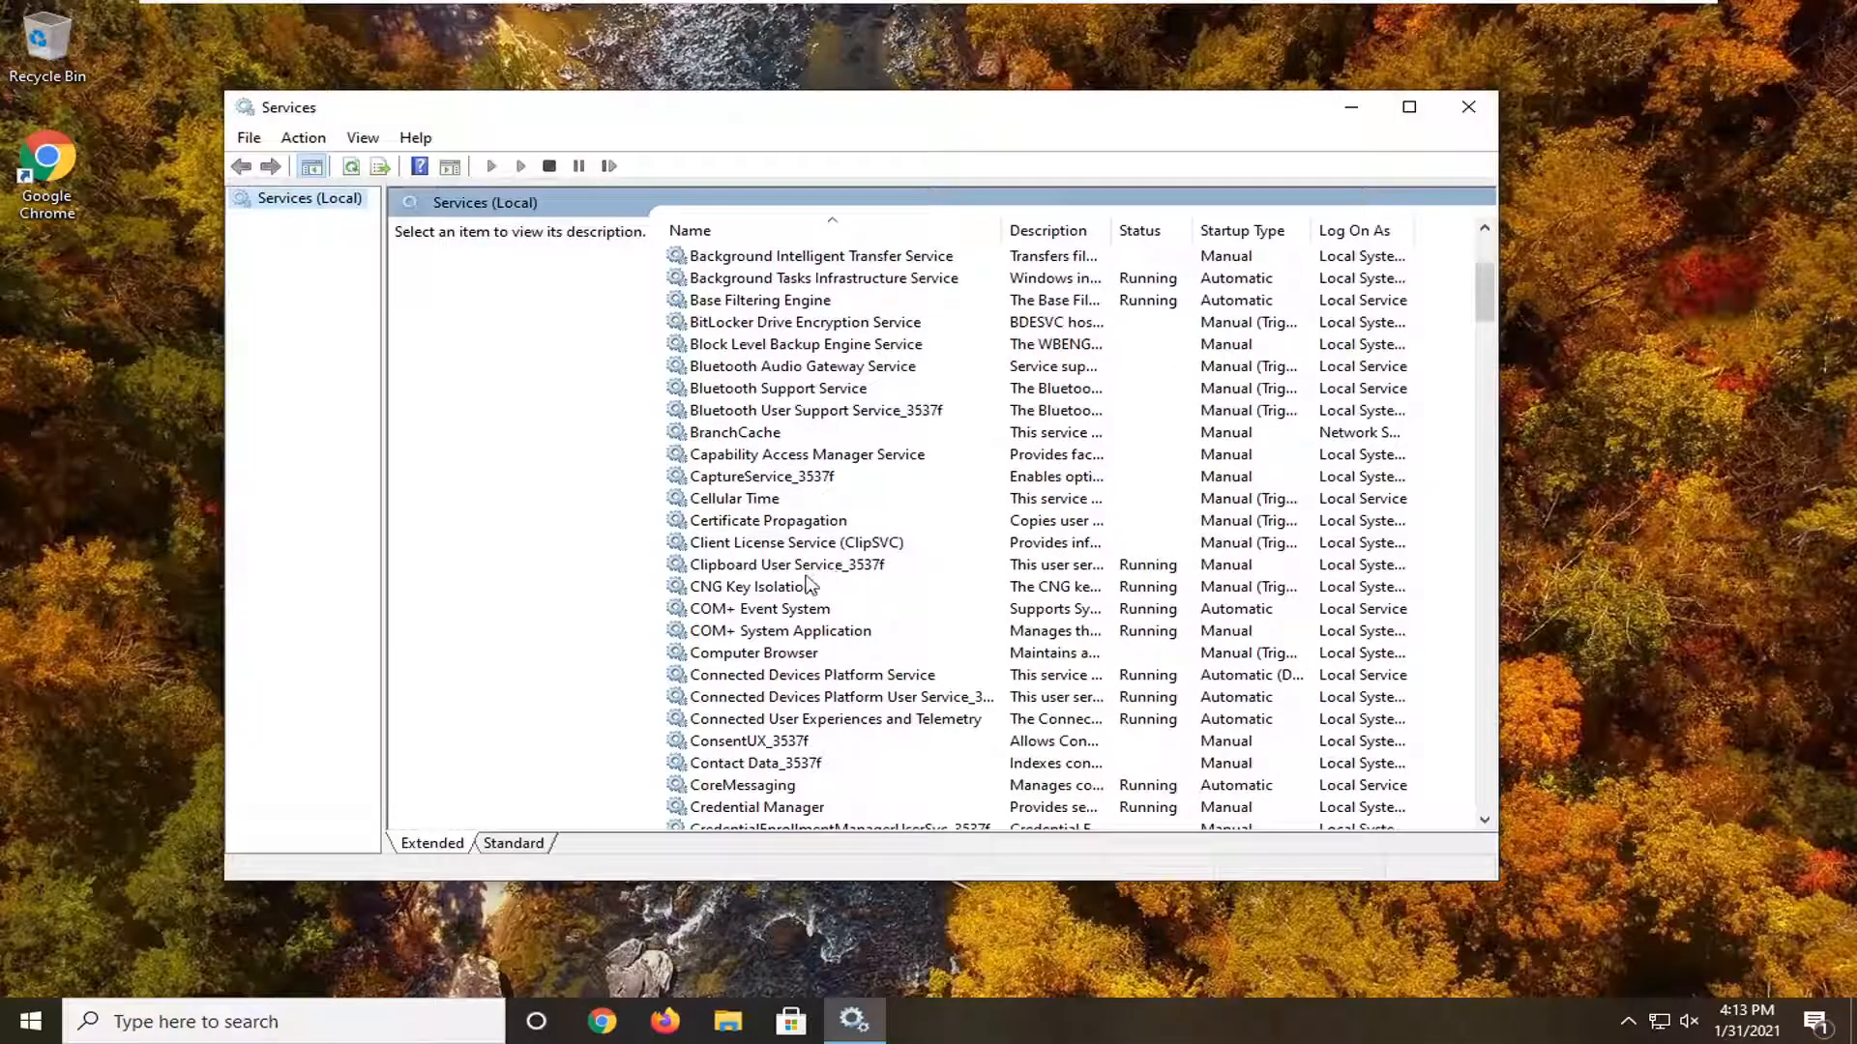
scroll(795, 614, down, 6)
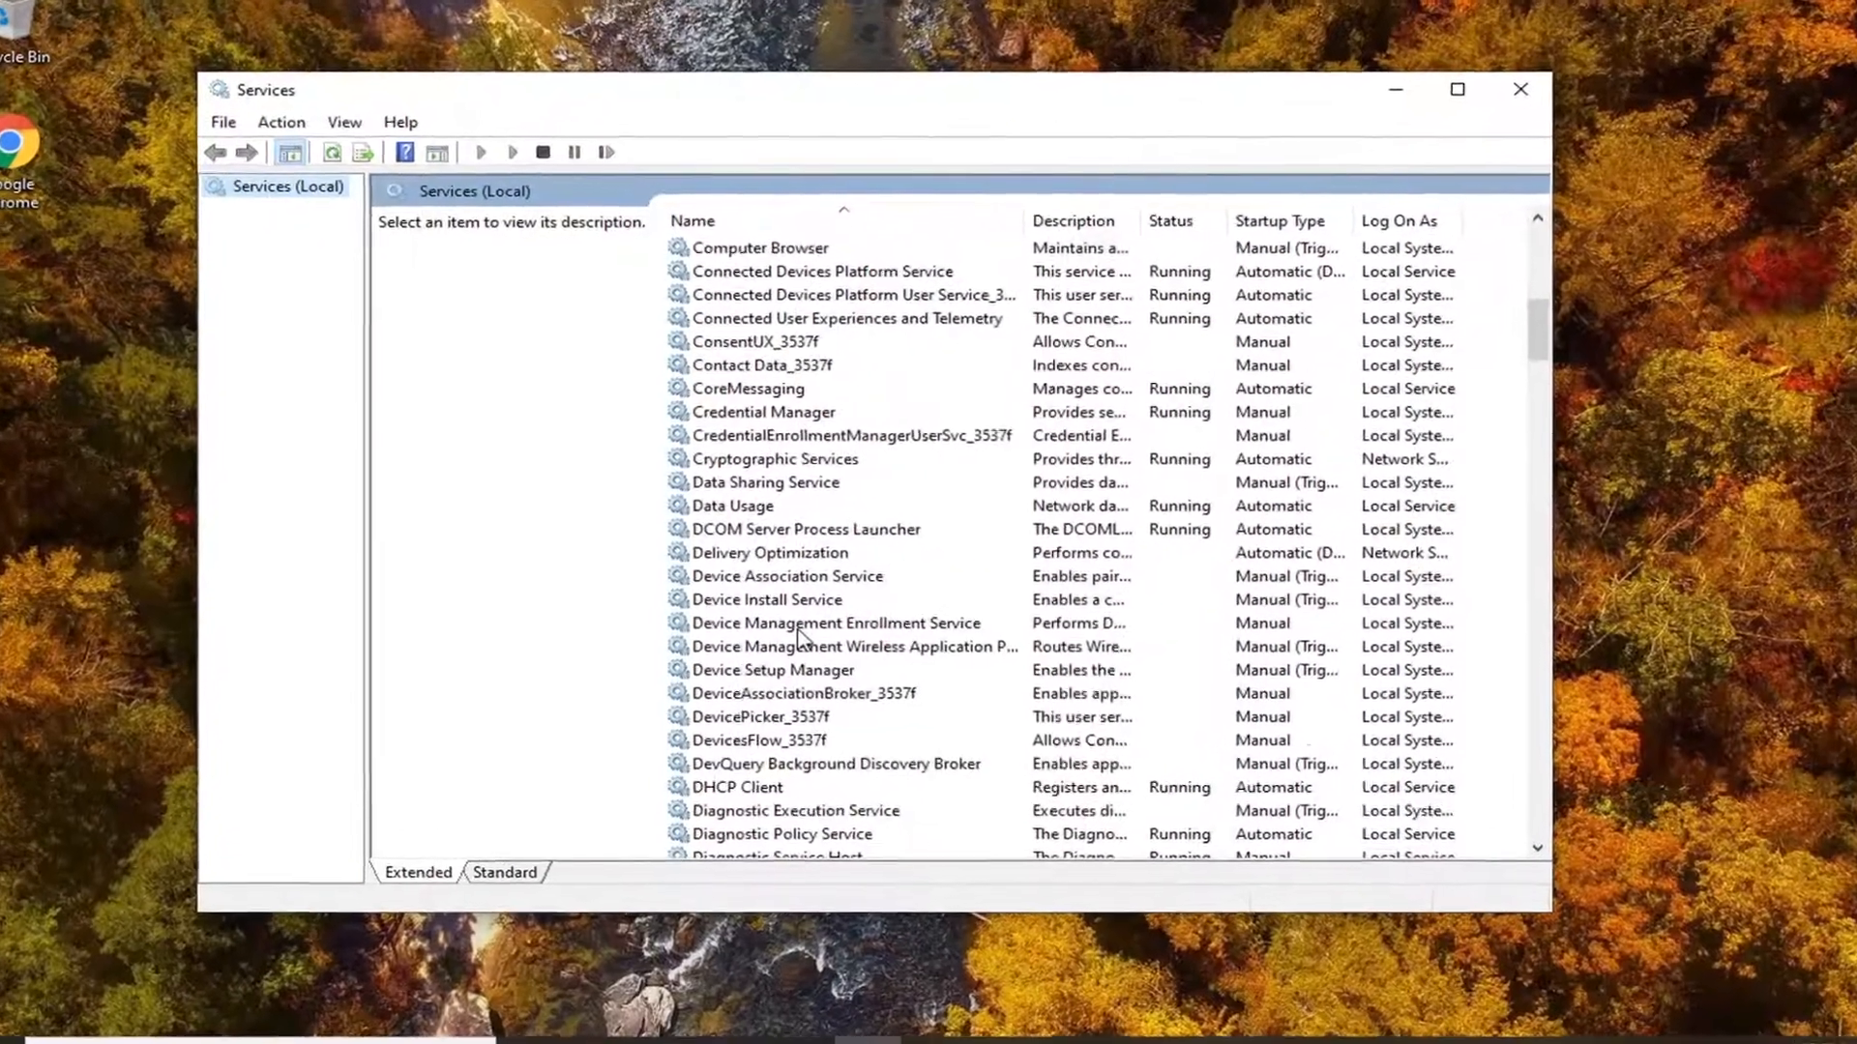
scroll(789, 633, down, 7)
scroll(807, 672, down, 5)
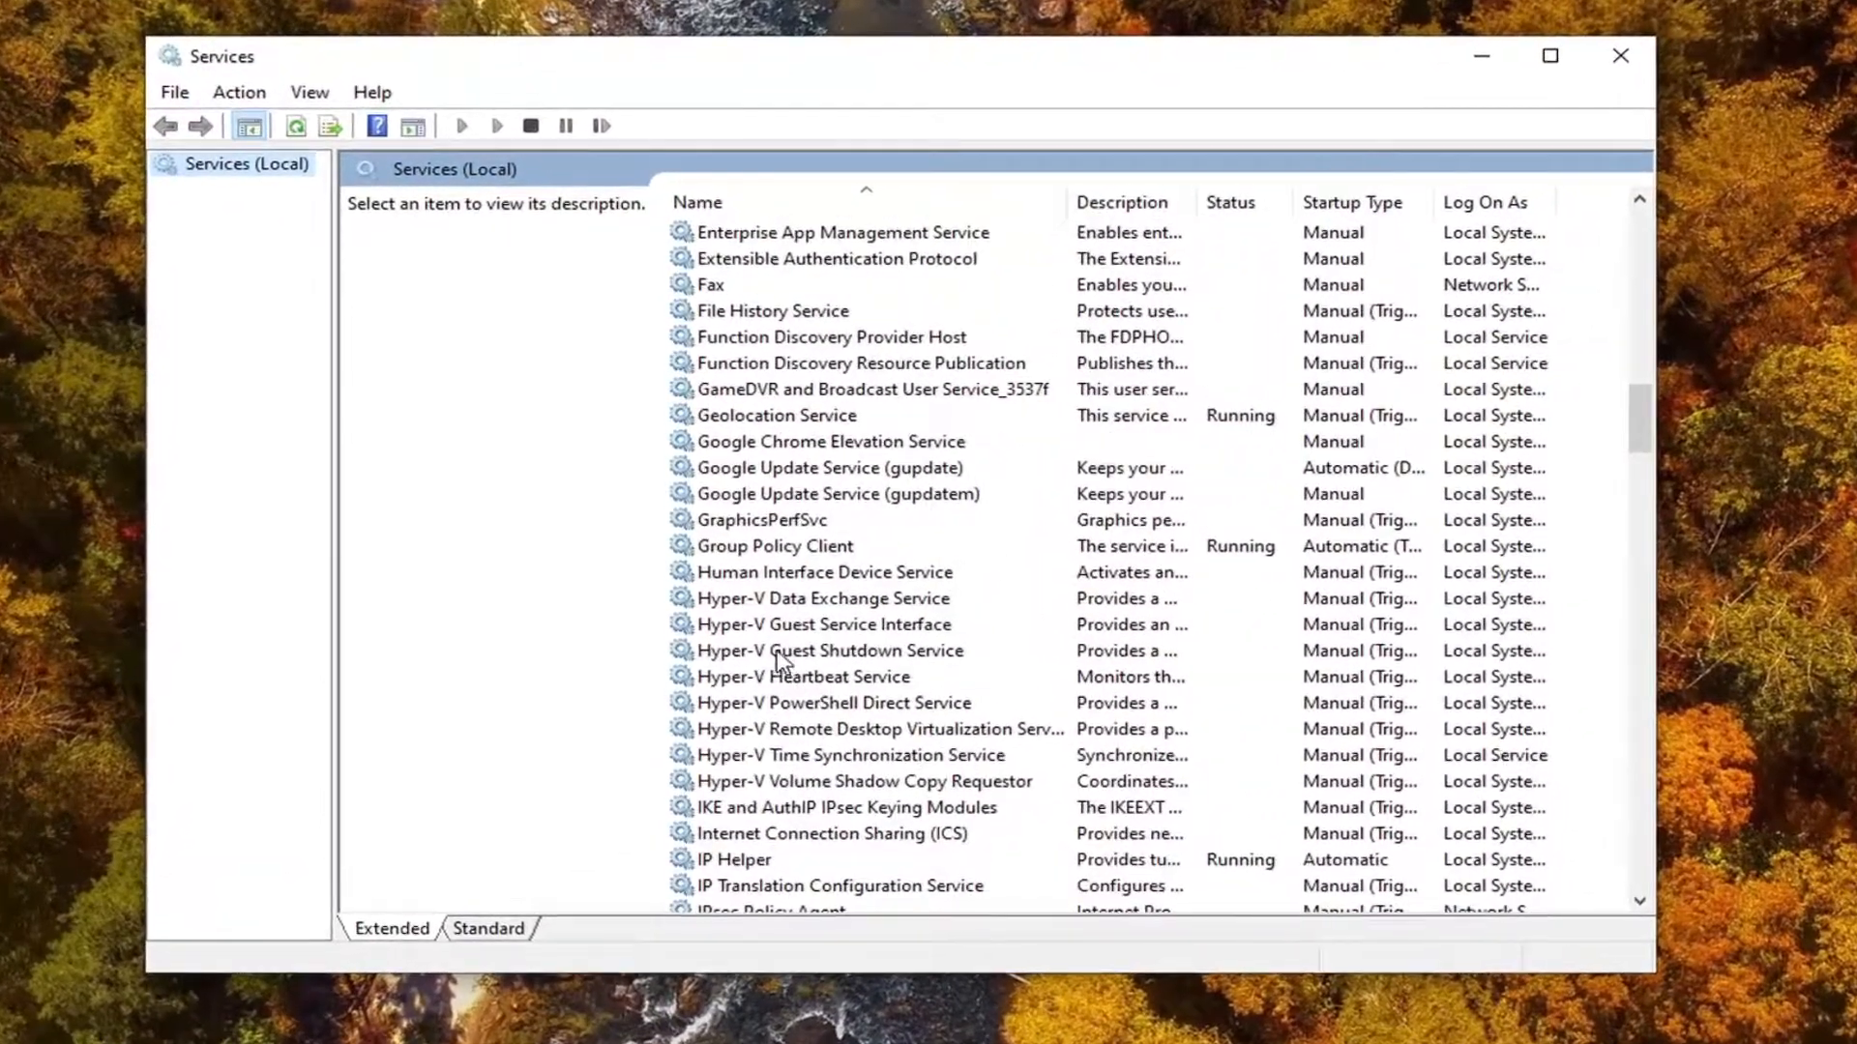
click(785, 345)
double_click(791, 345)
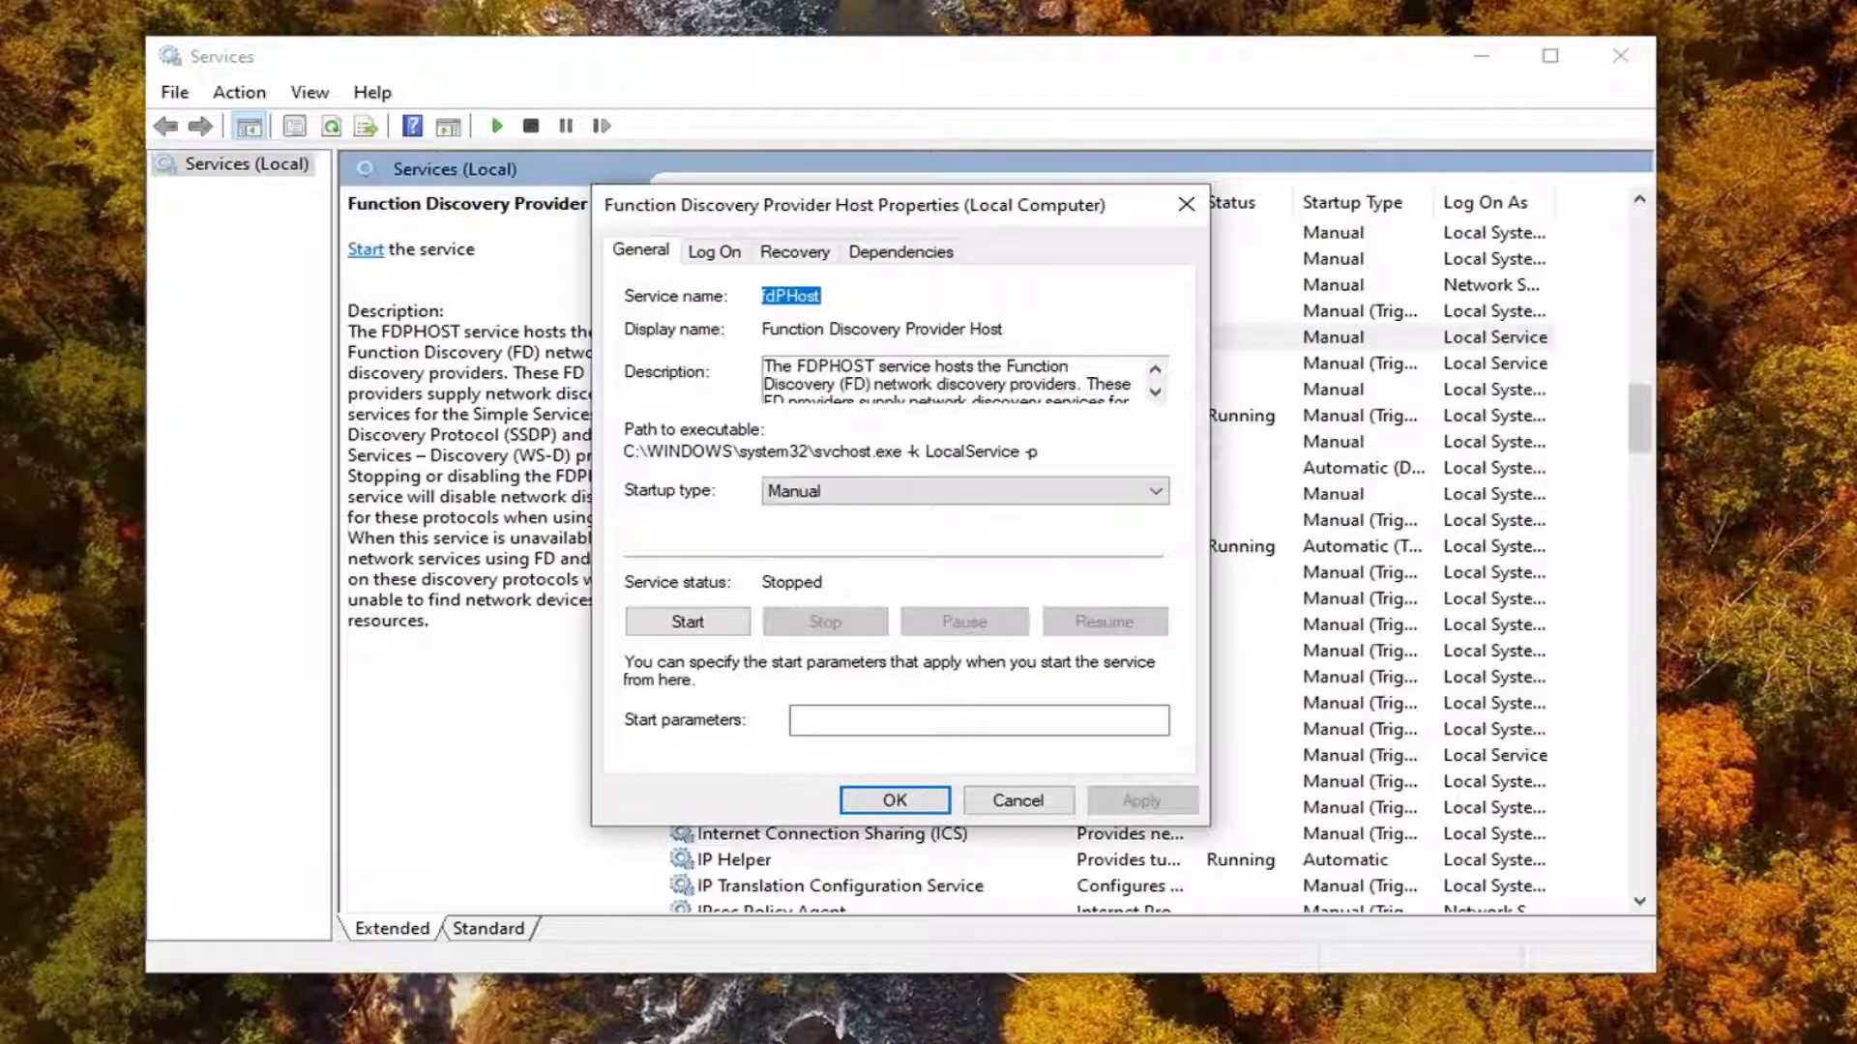
click(869, 493)
click(856, 527)
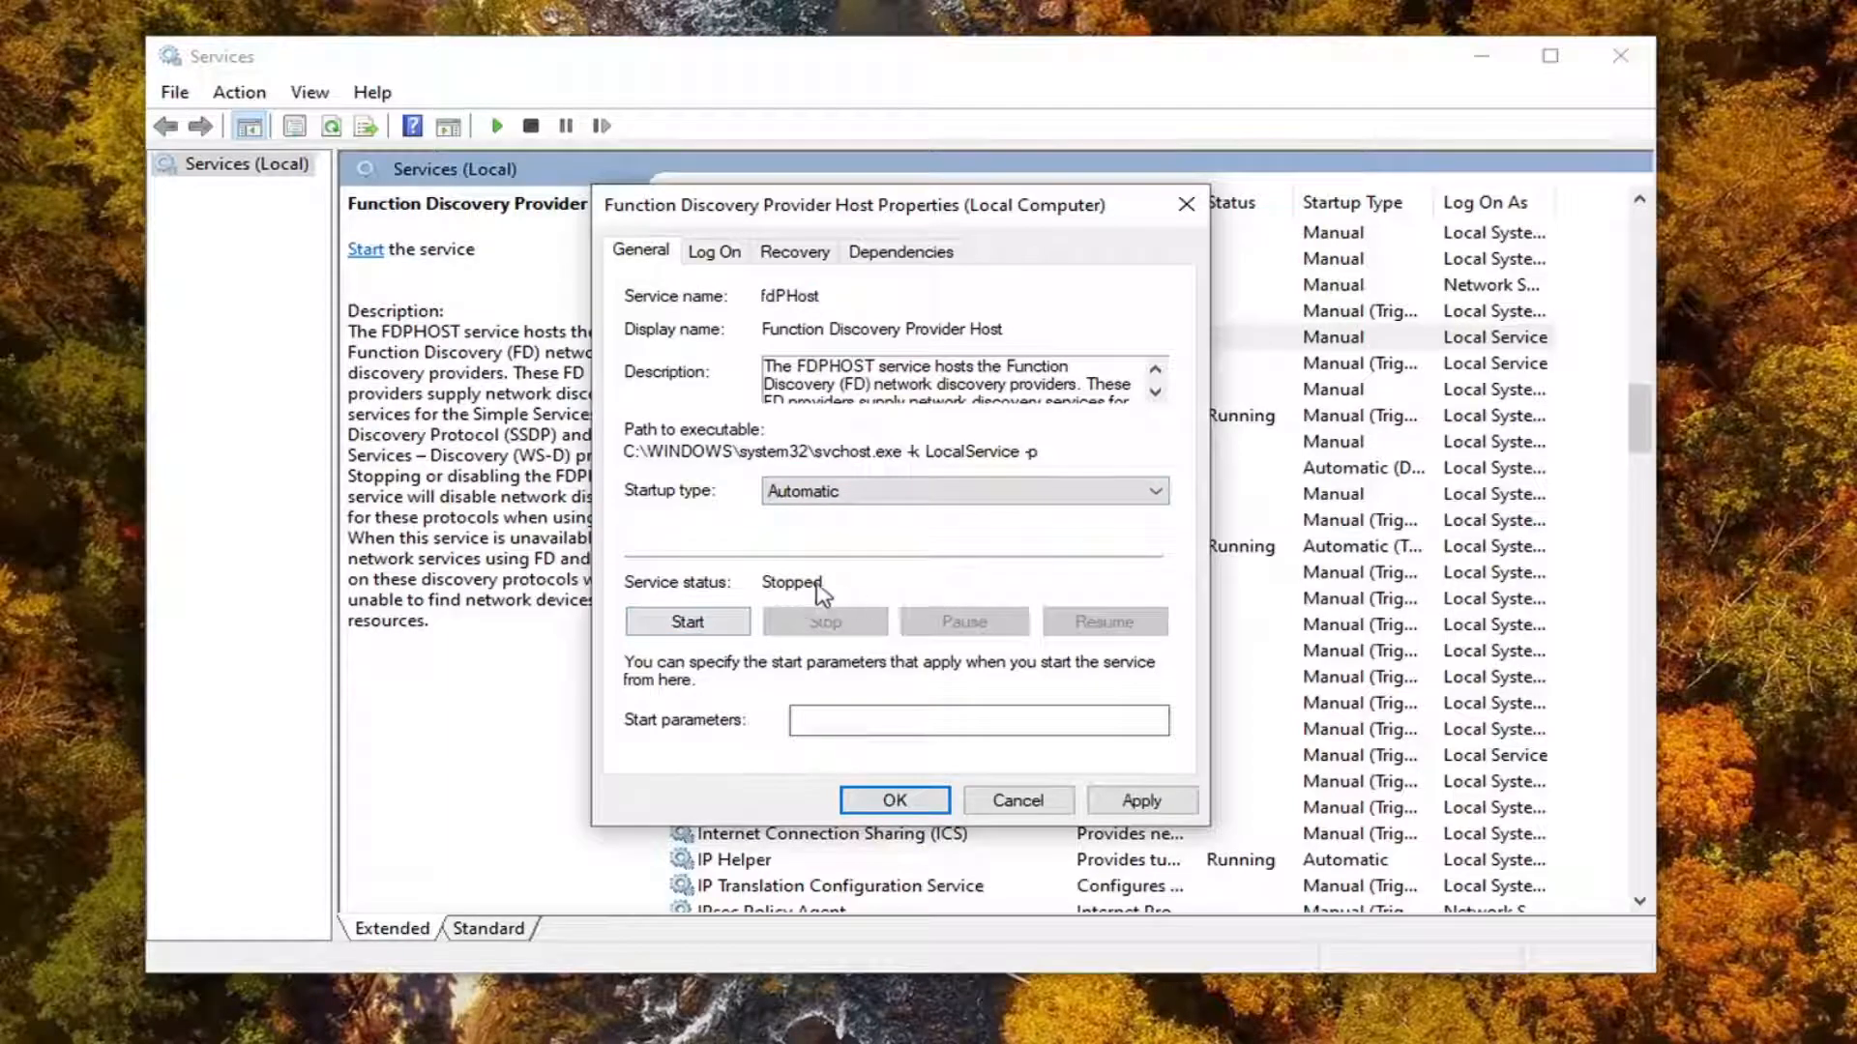
click(684, 623)
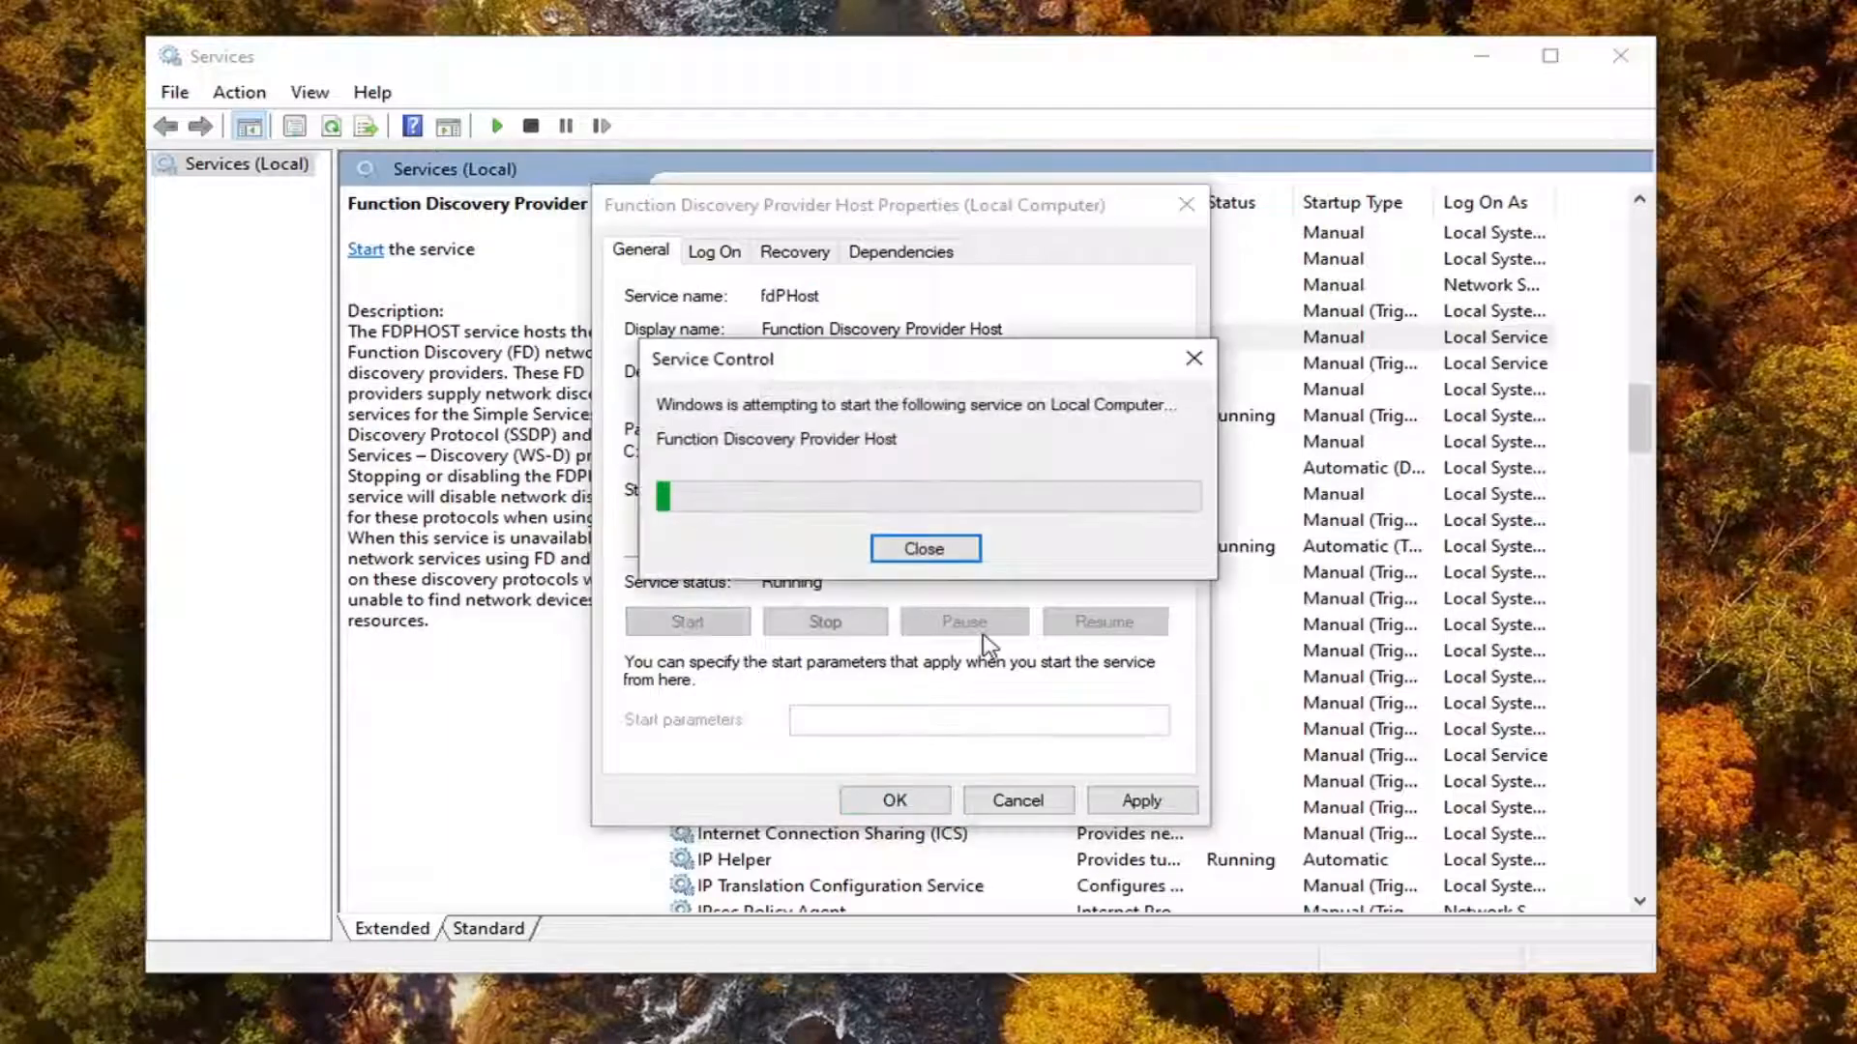
click(1142, 803)
click(895, 801)
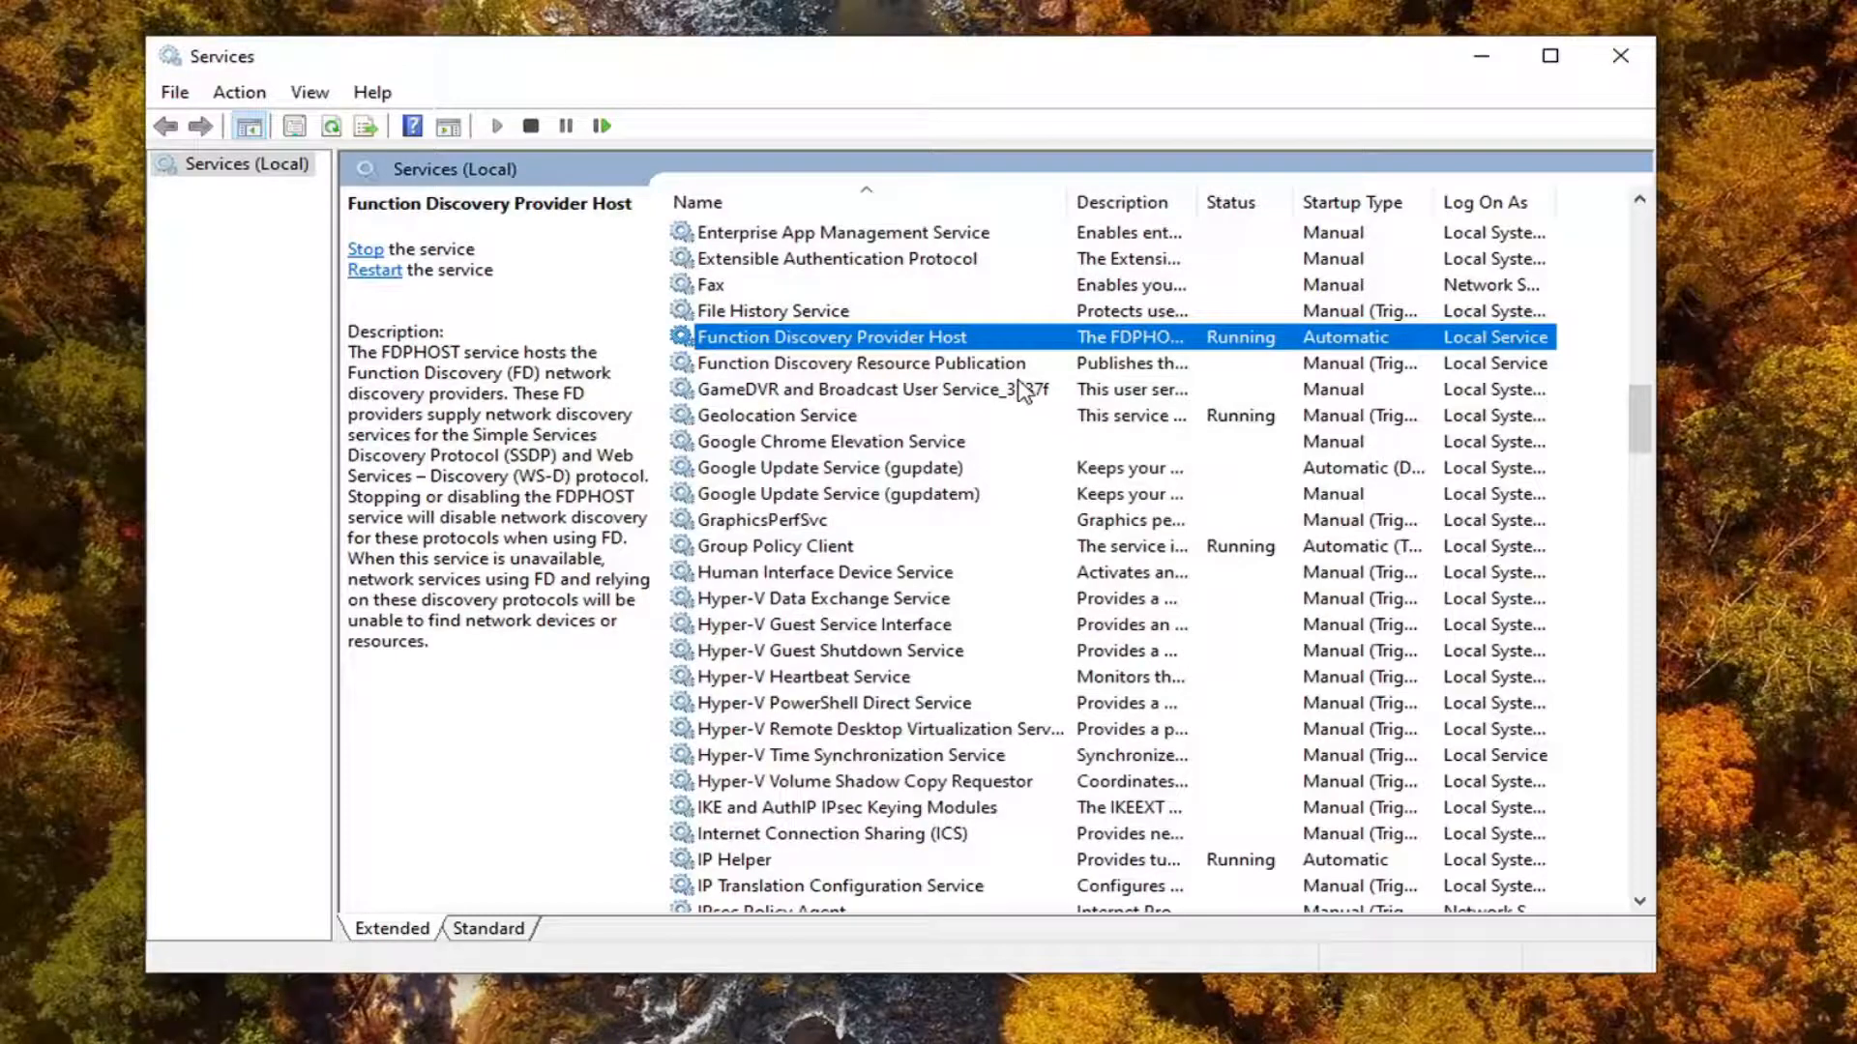
Check the startup type and status in the DNS Client service's properties, and close the Services console.
scroll(891, 390, up, 3)
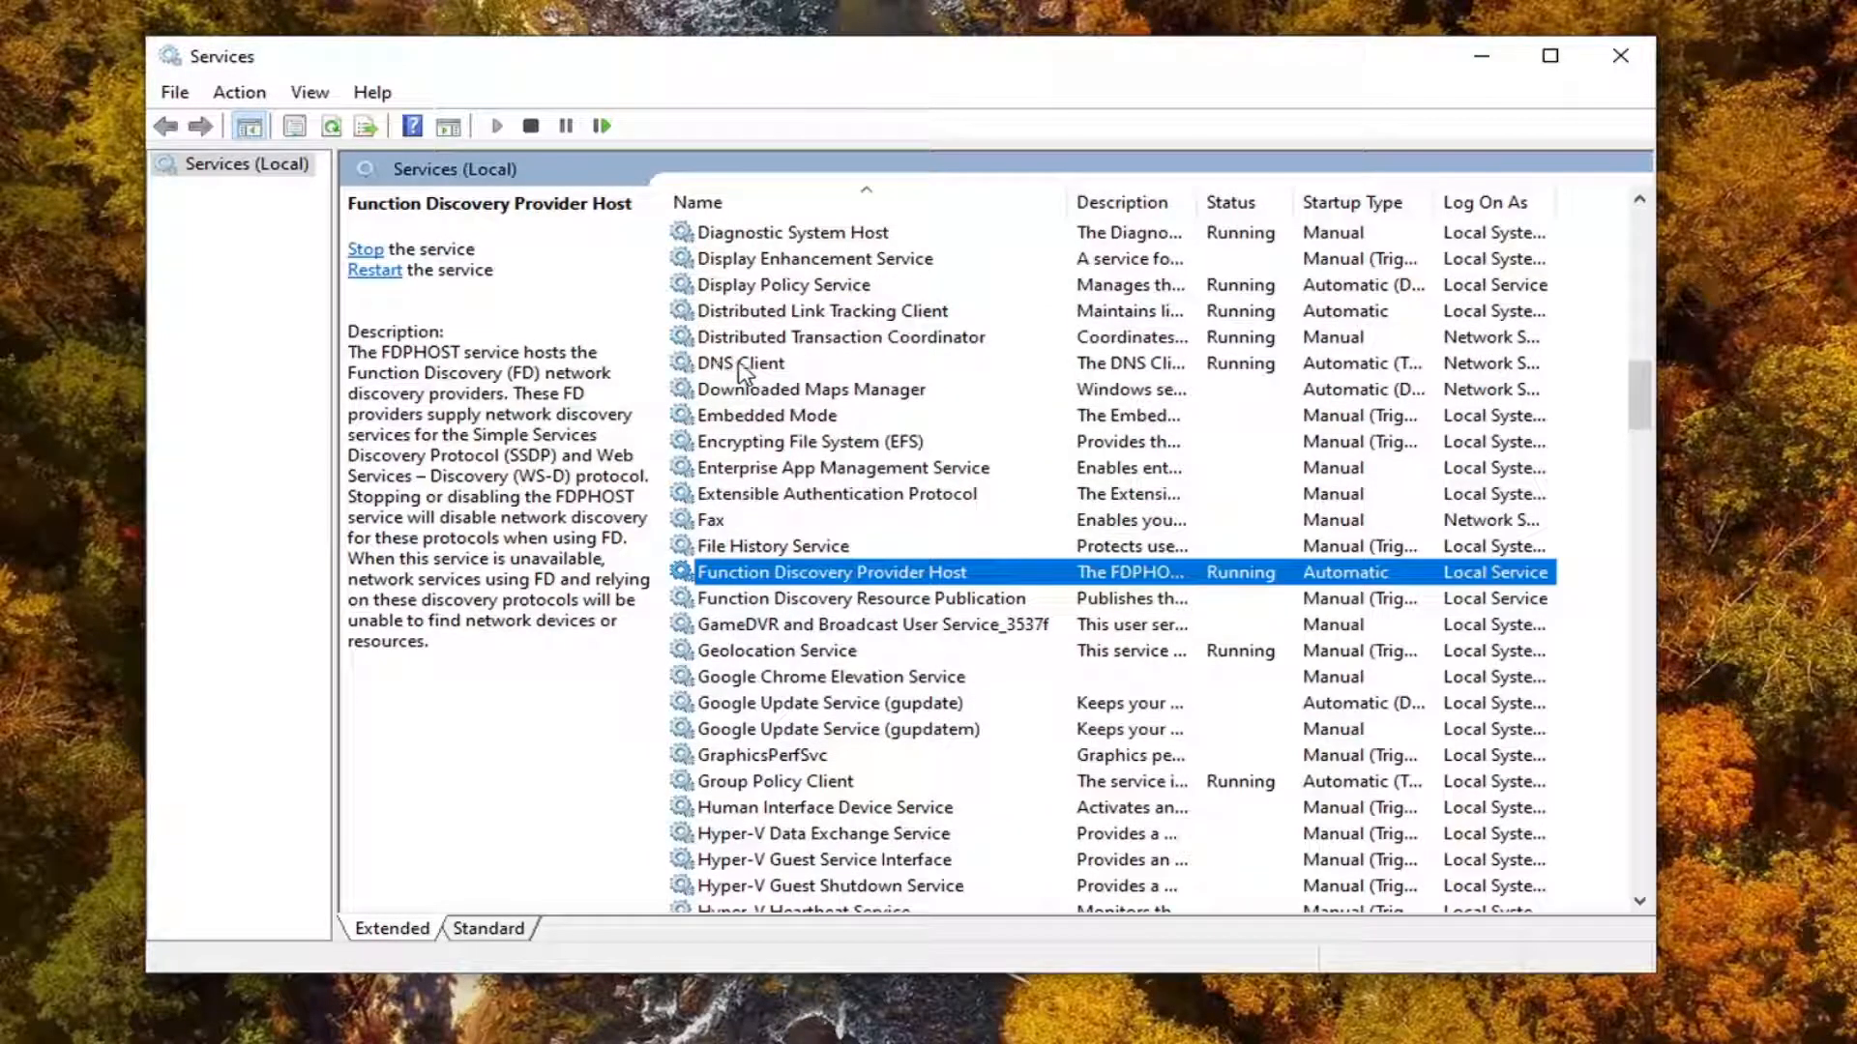
double_click(740, 365)
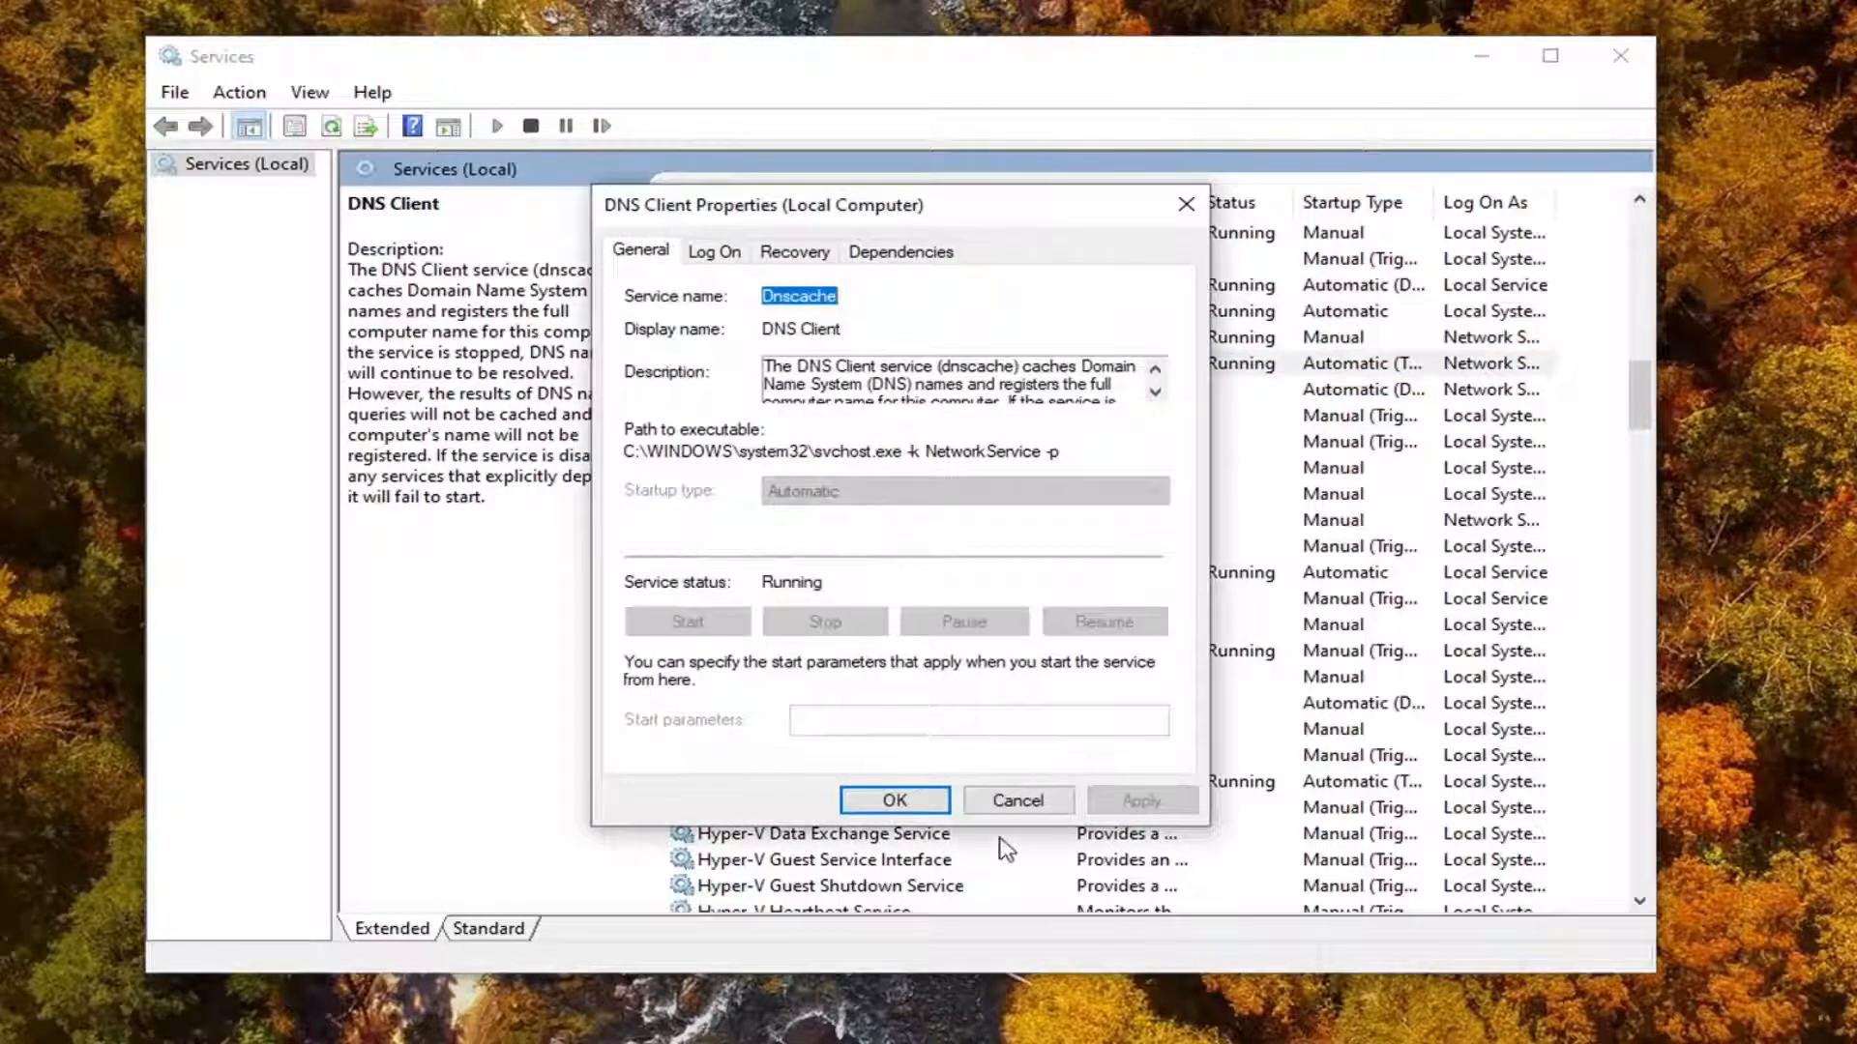
click(895, 801)
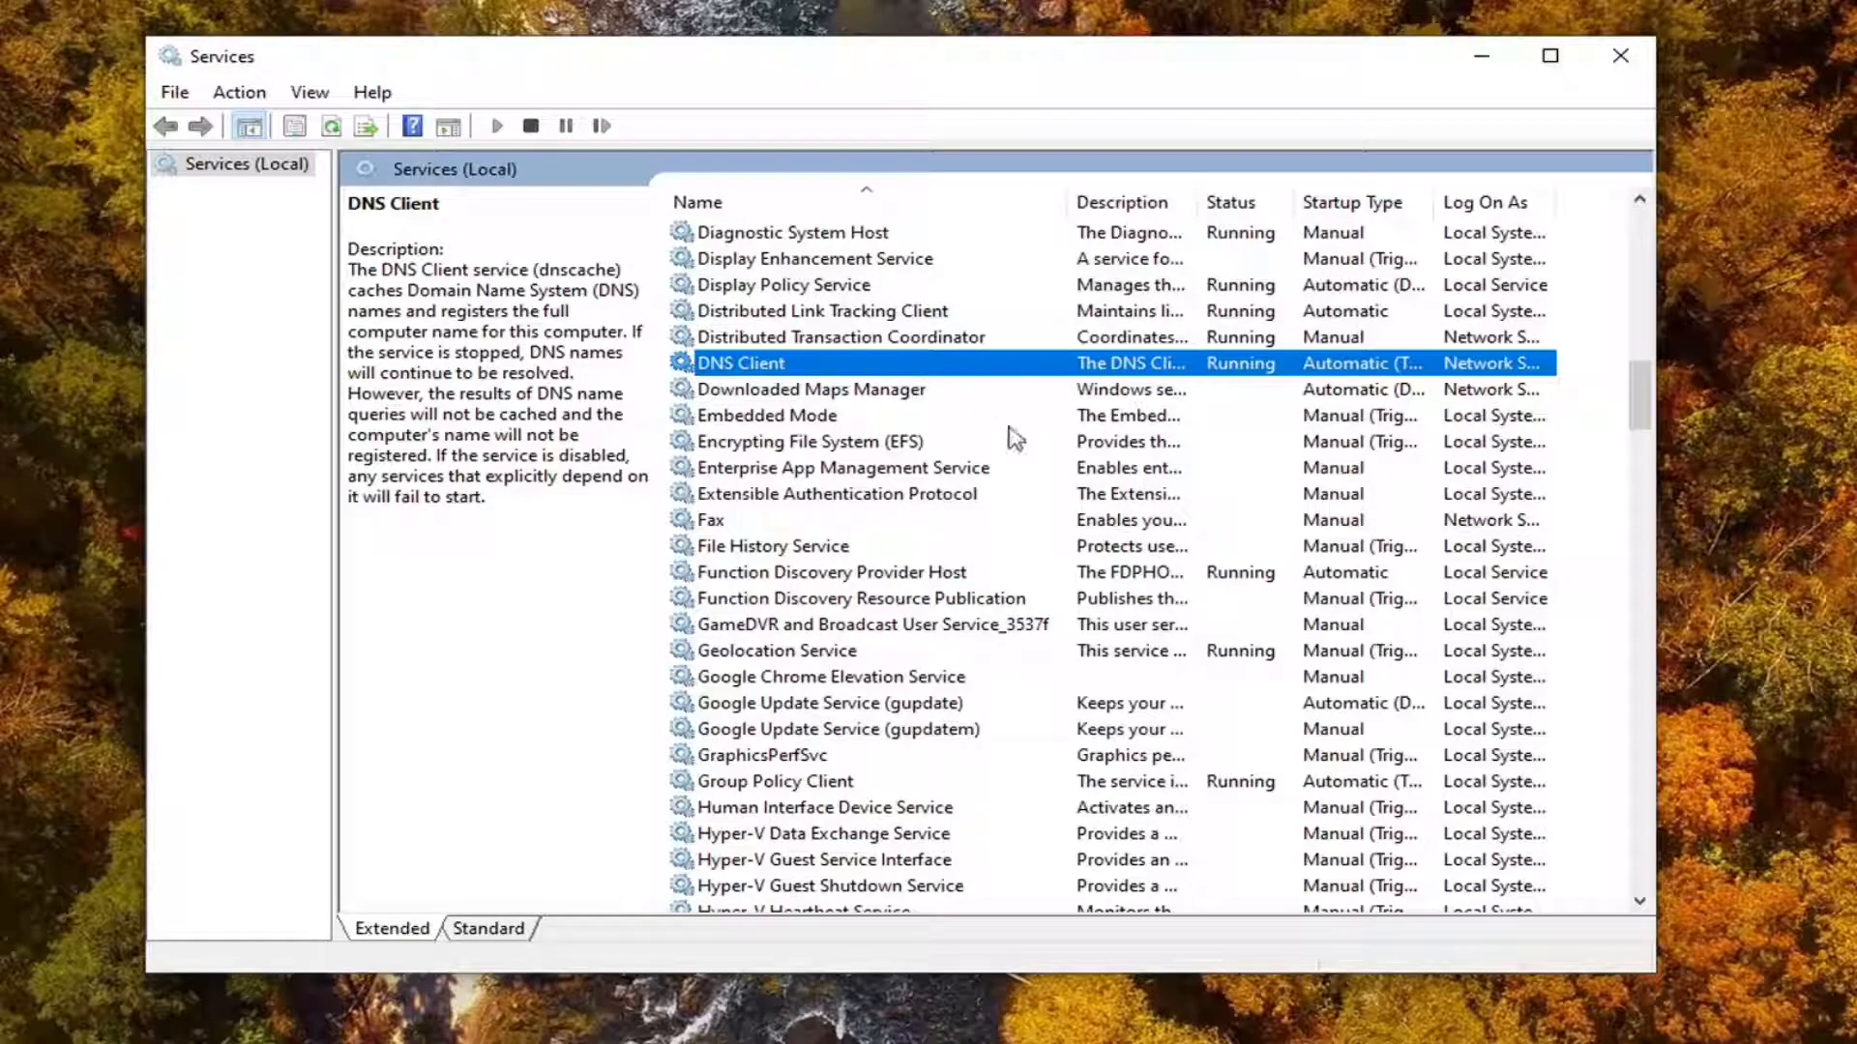
click(1619, 55)
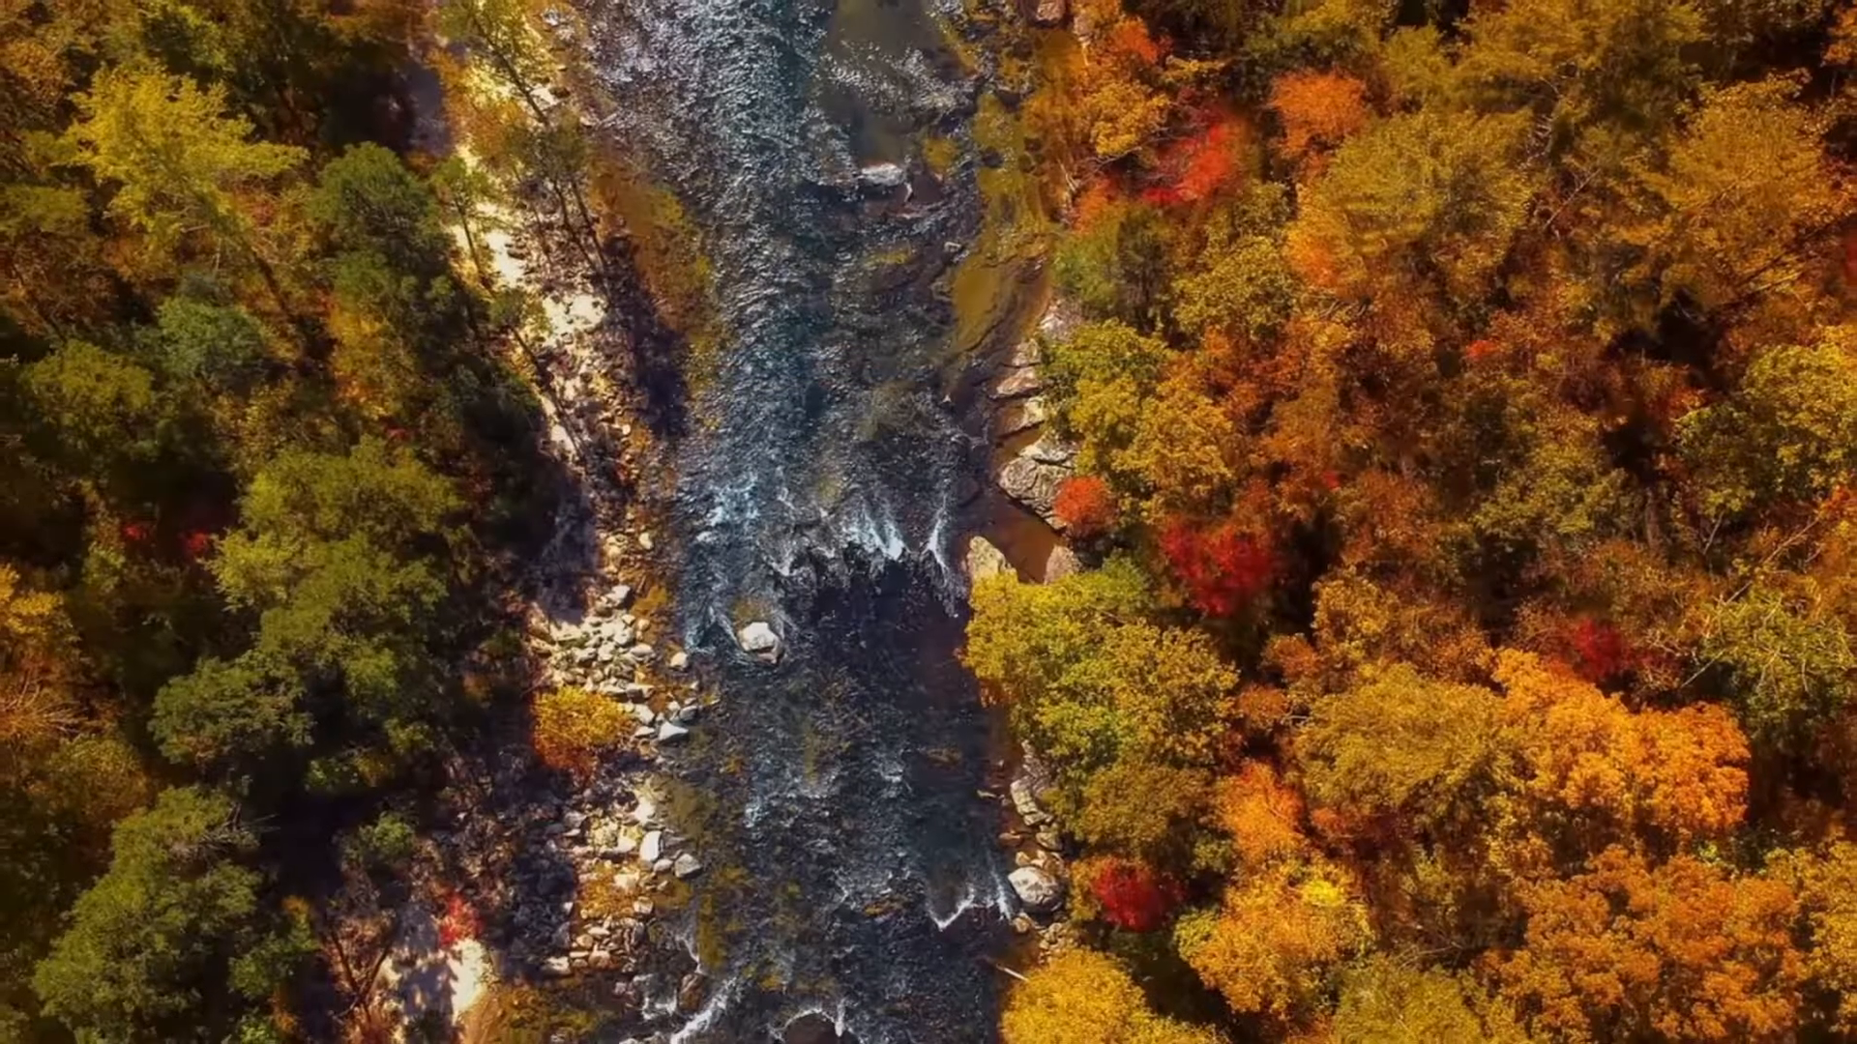
Search Windows for regedit and open Registry Editor as administrator, approving the account control request.
key(super)
text(regedit)
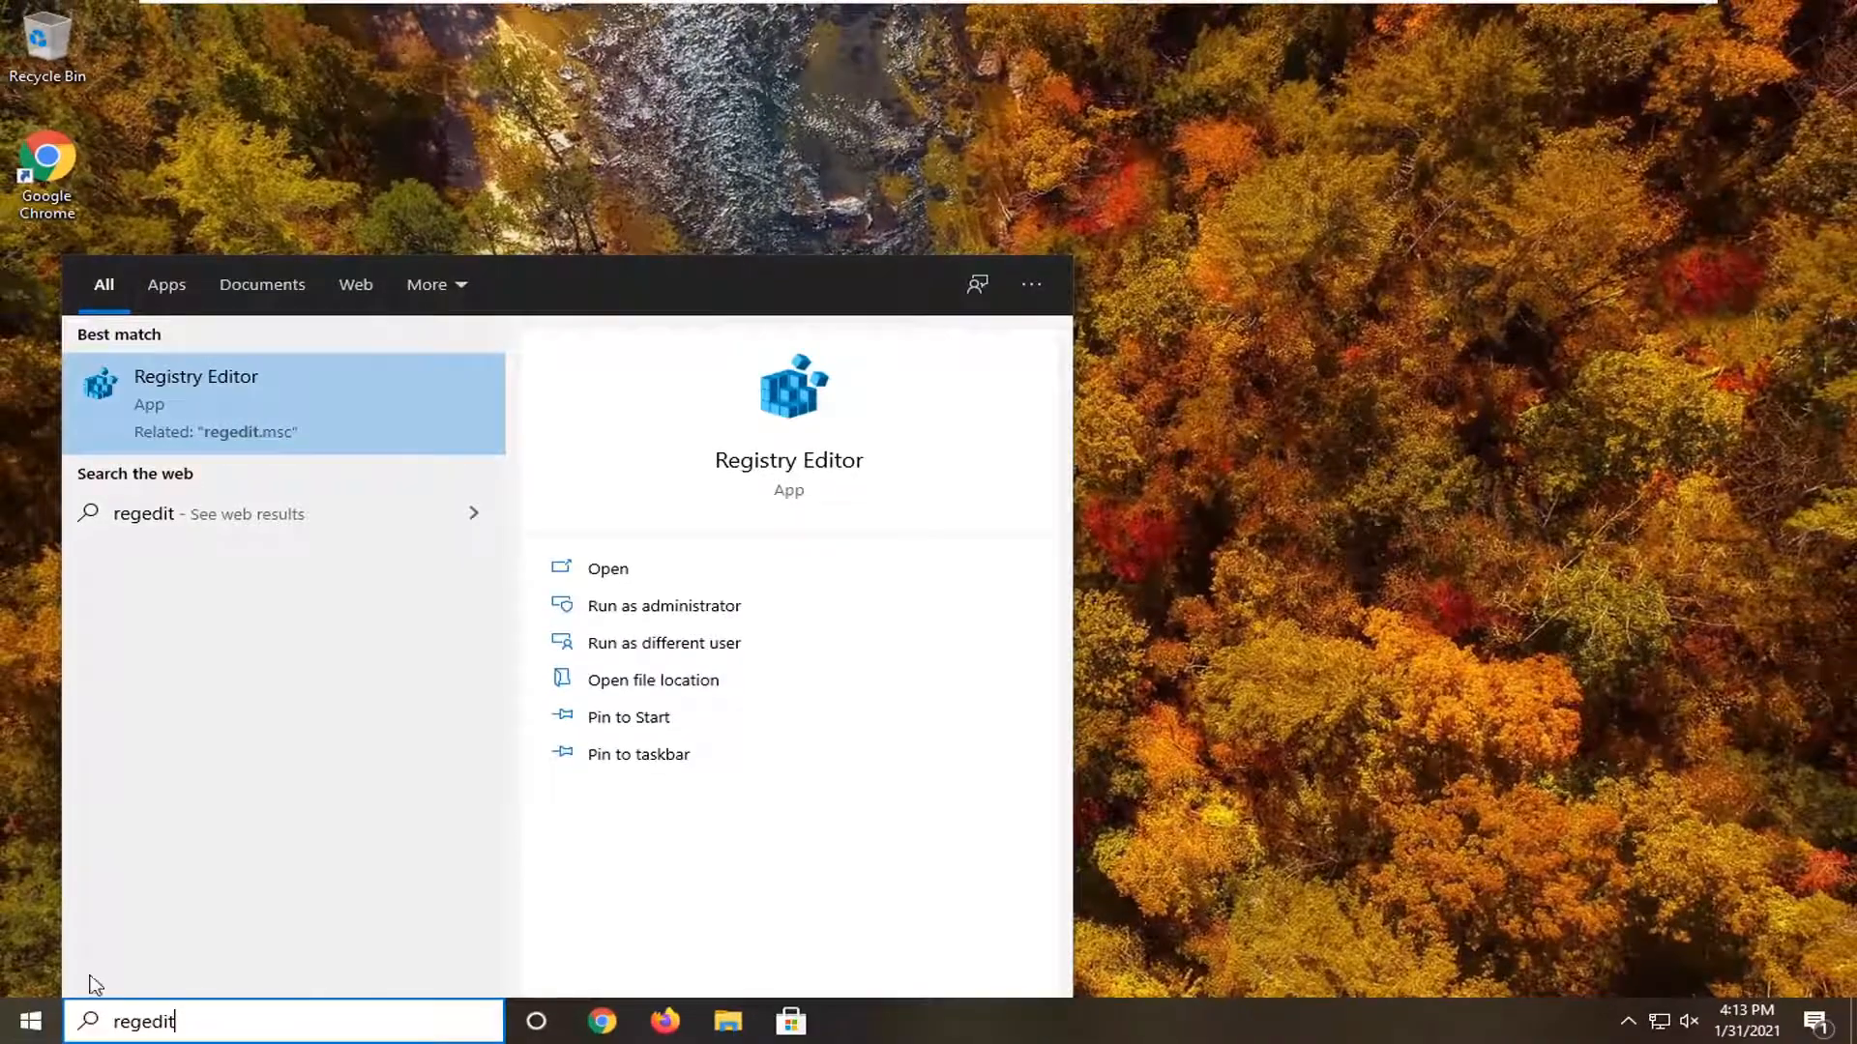
right_click(174, 404)
click(279, 428)
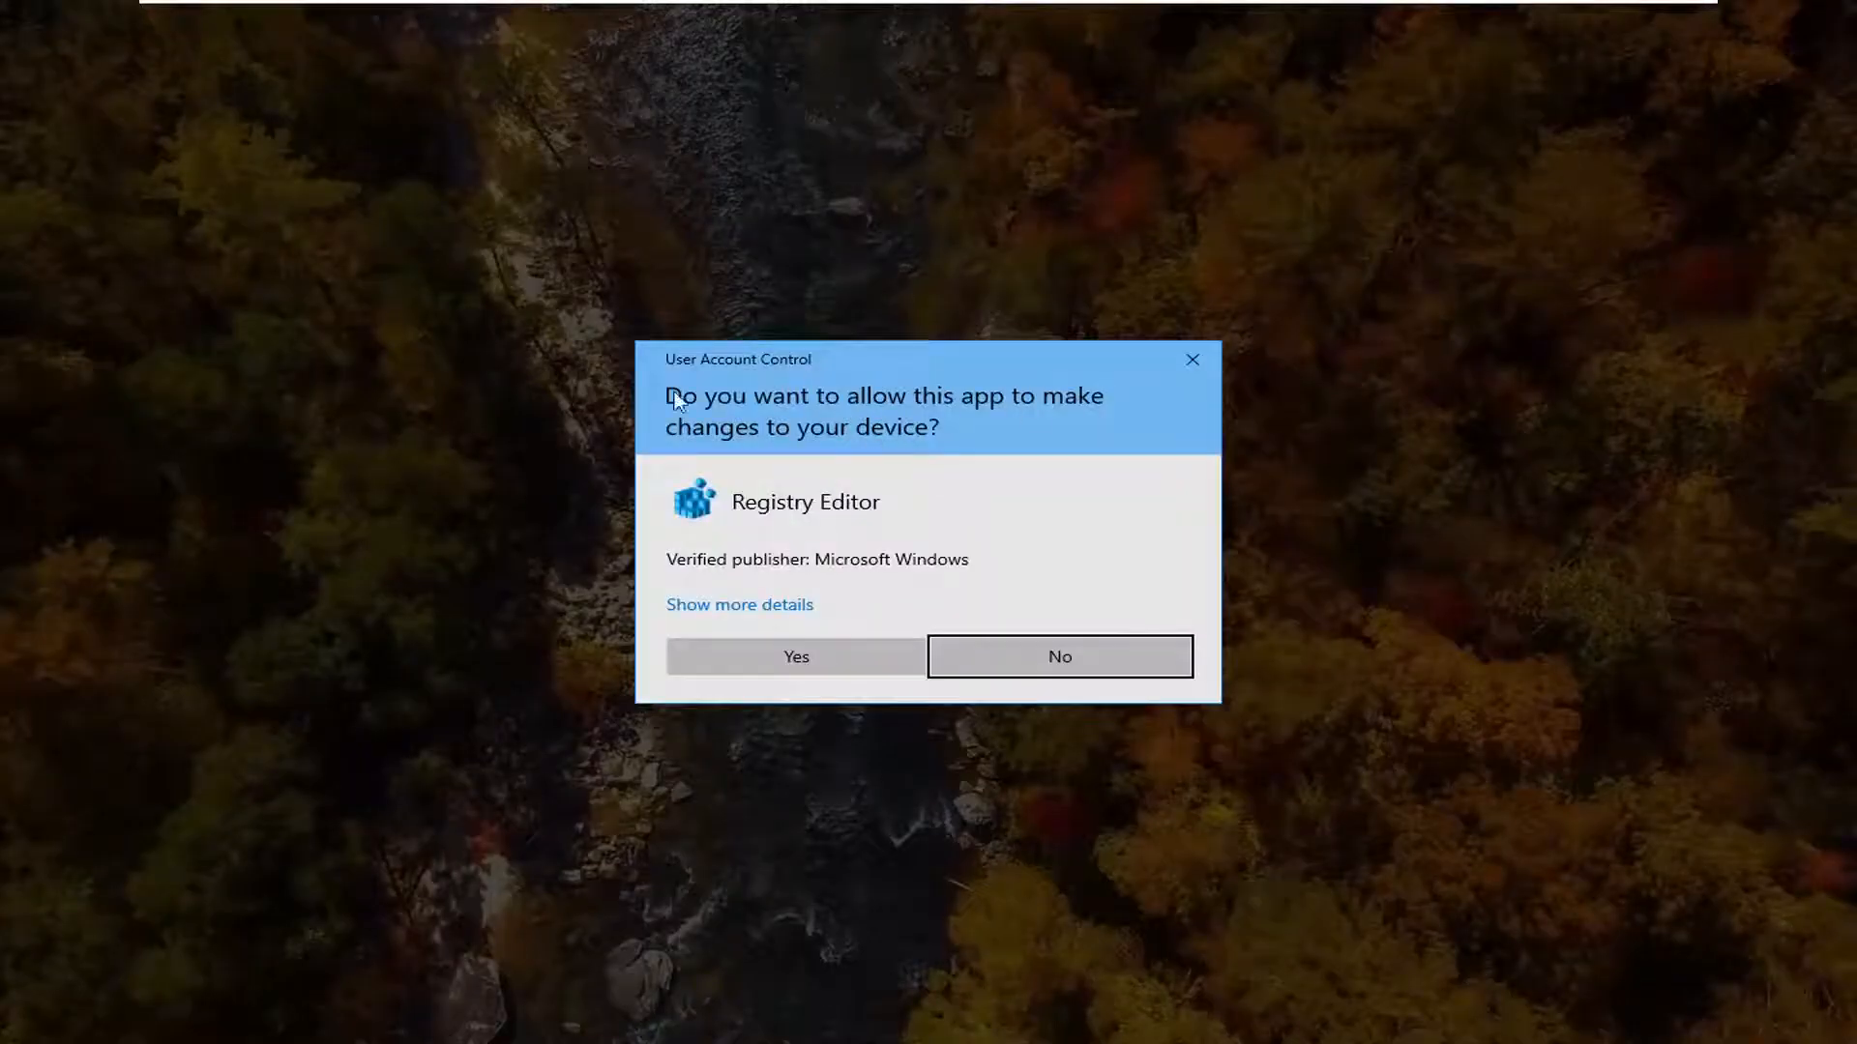
click(798, 648)
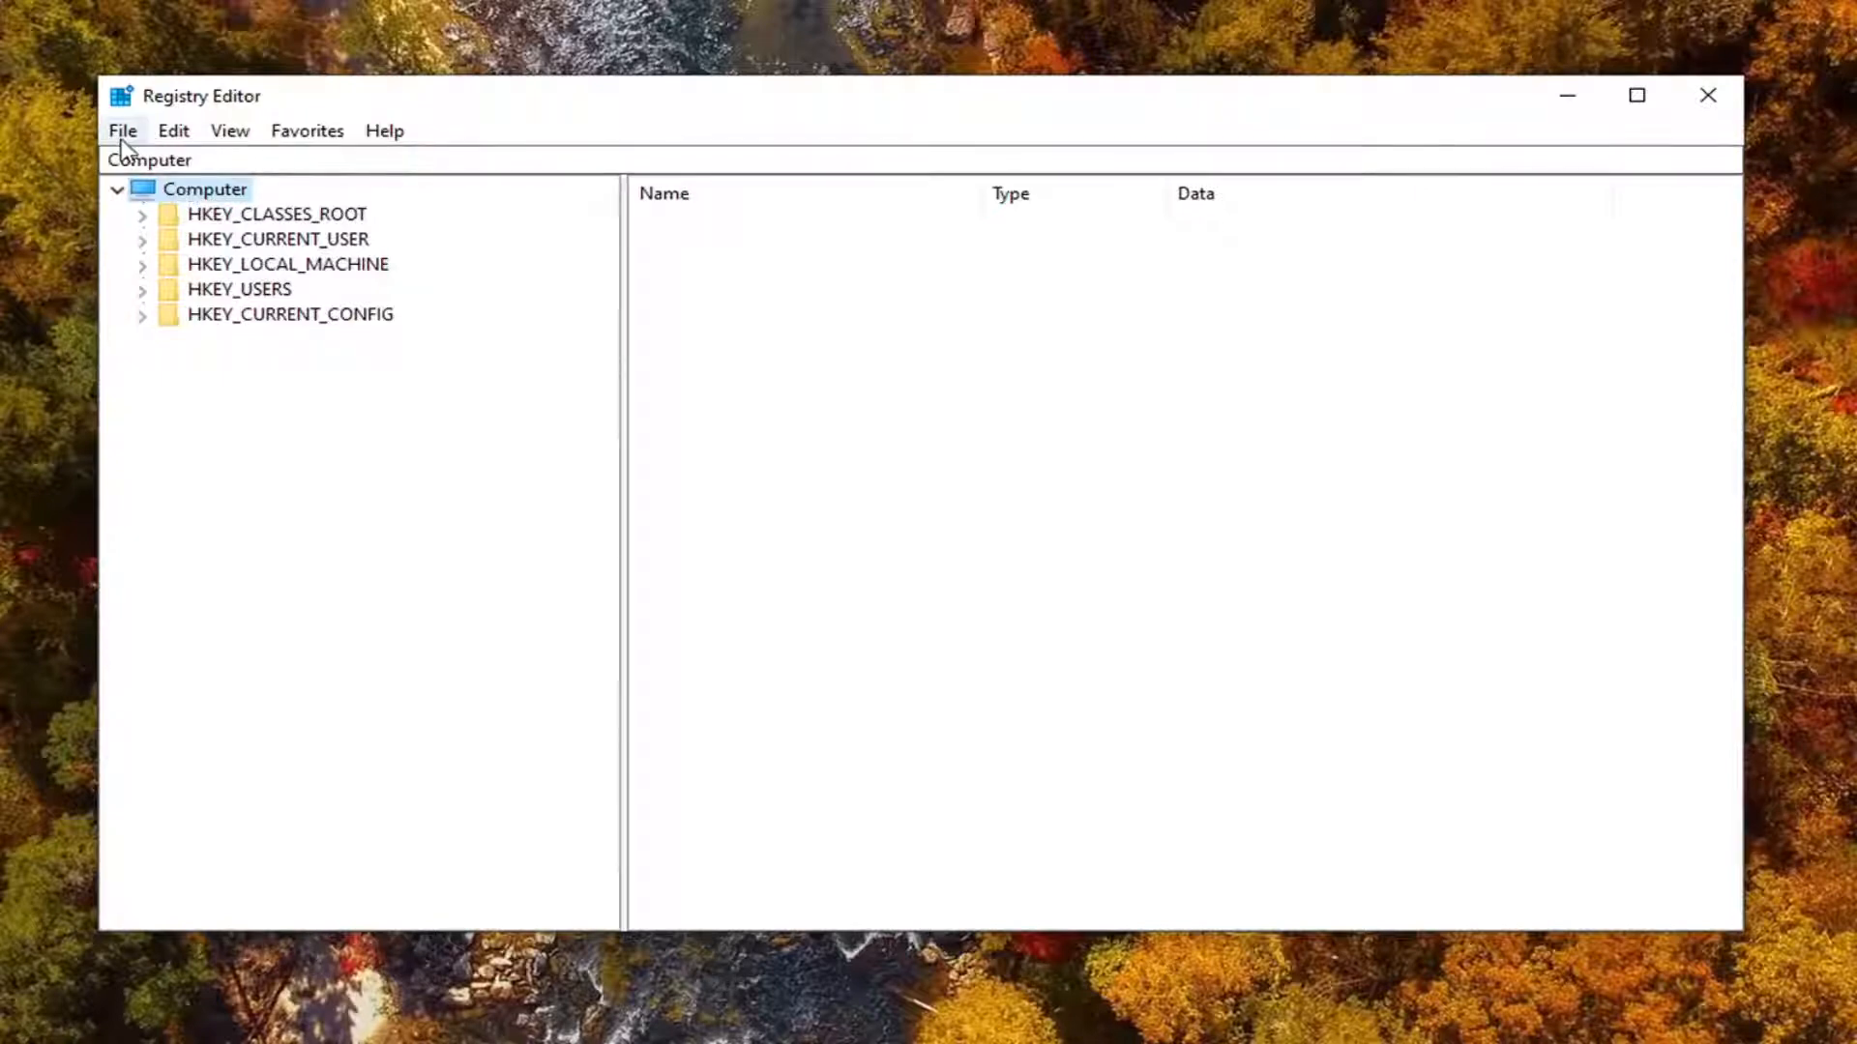
click(123, 133)
click(172, 199)
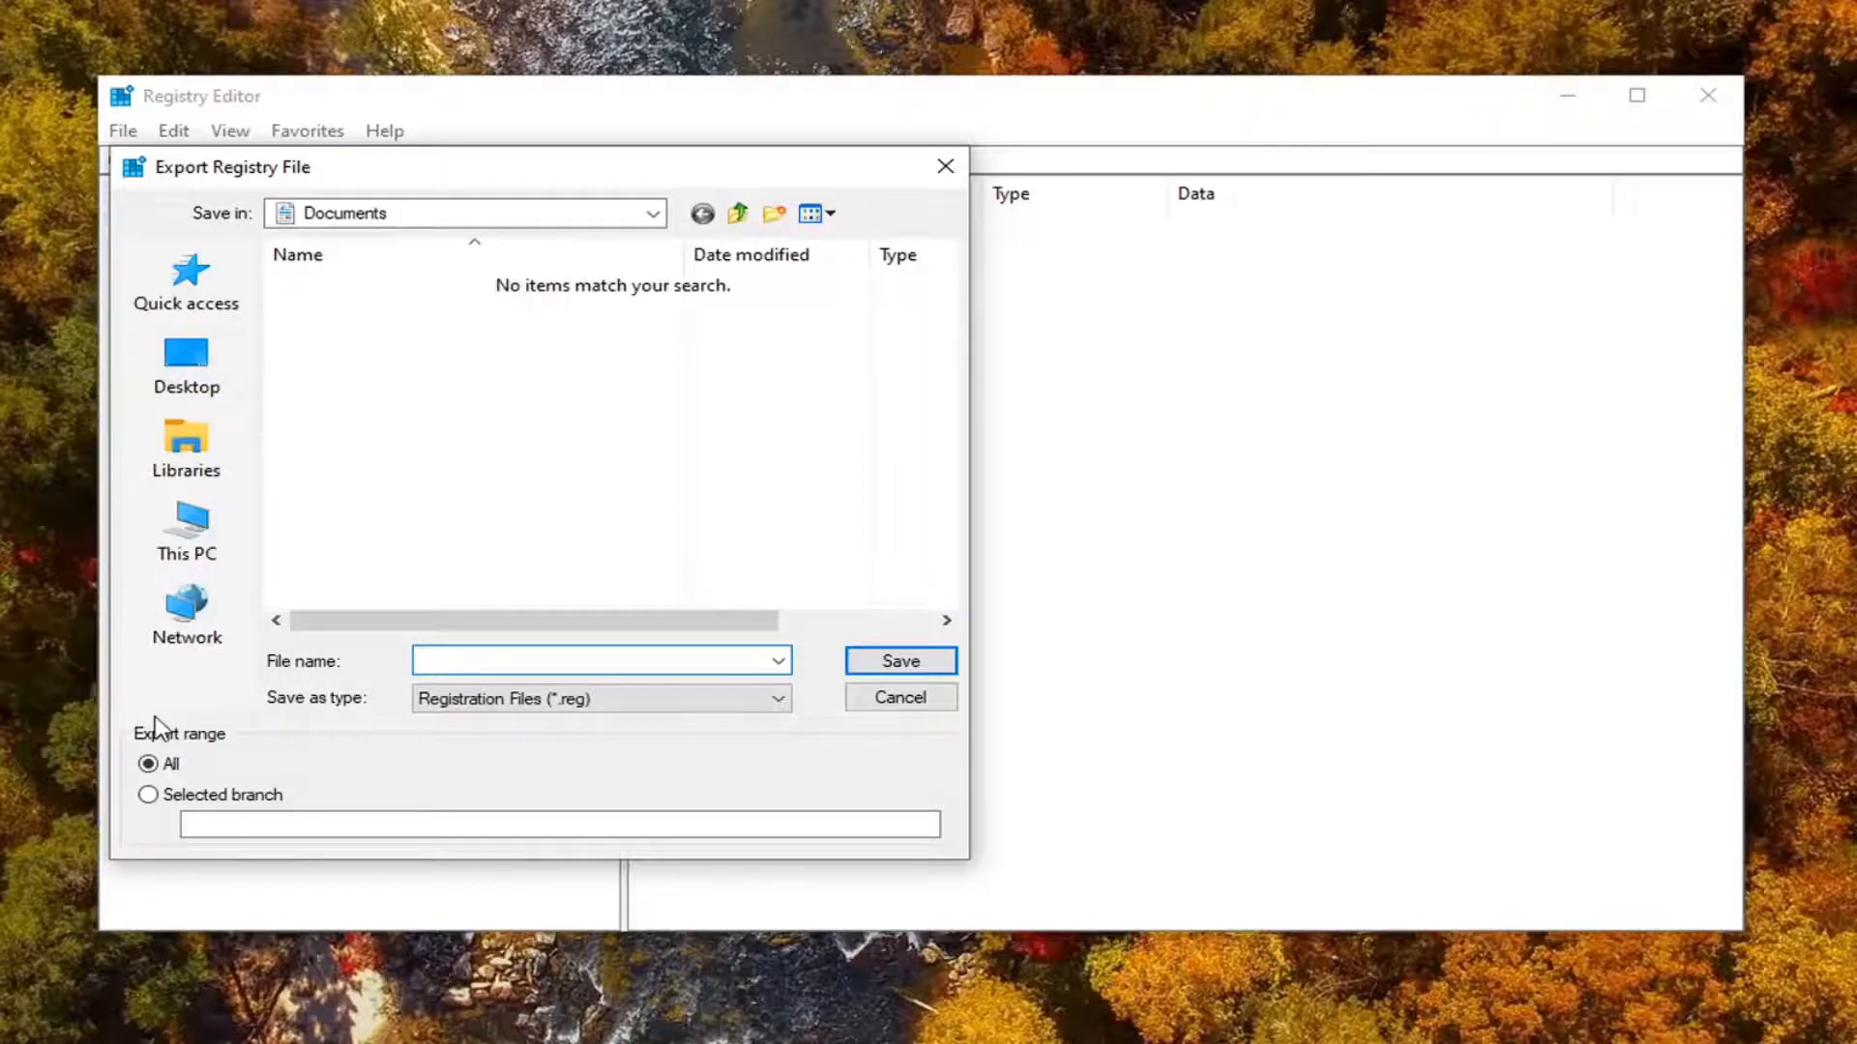
click(895, 698)
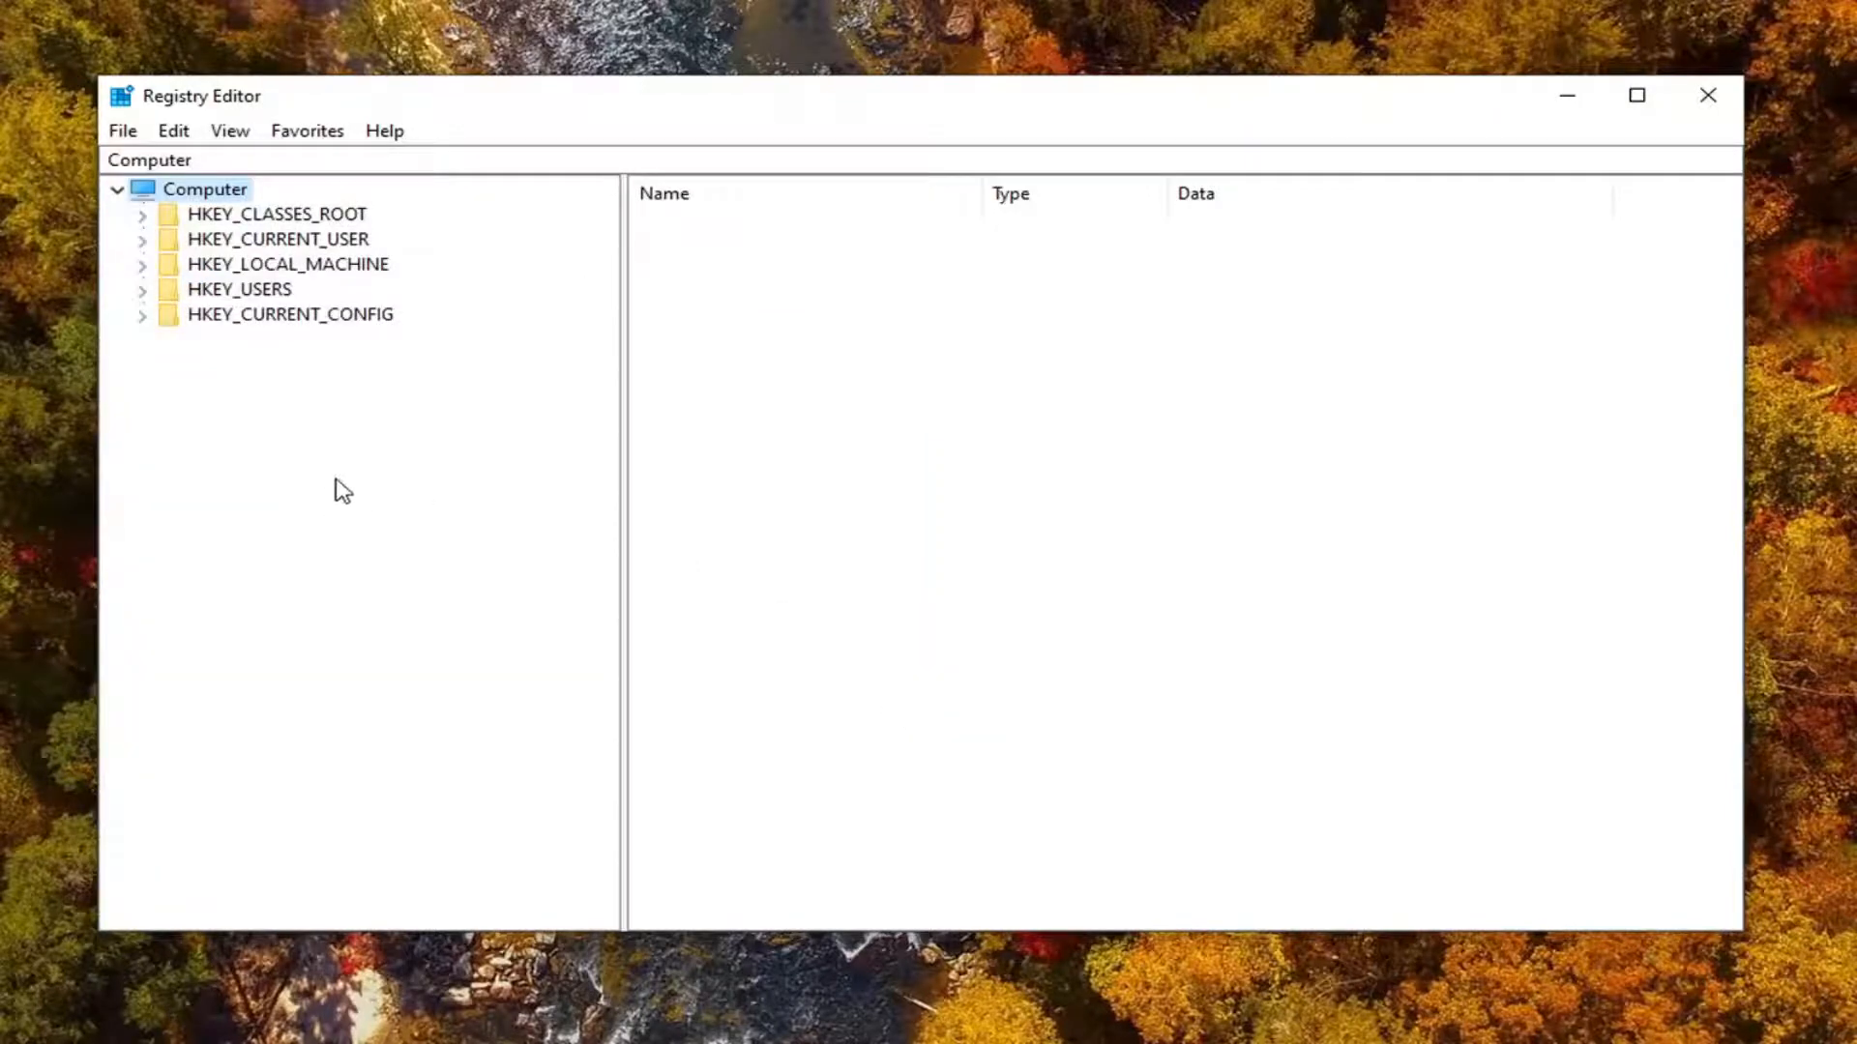
click(122, 131)
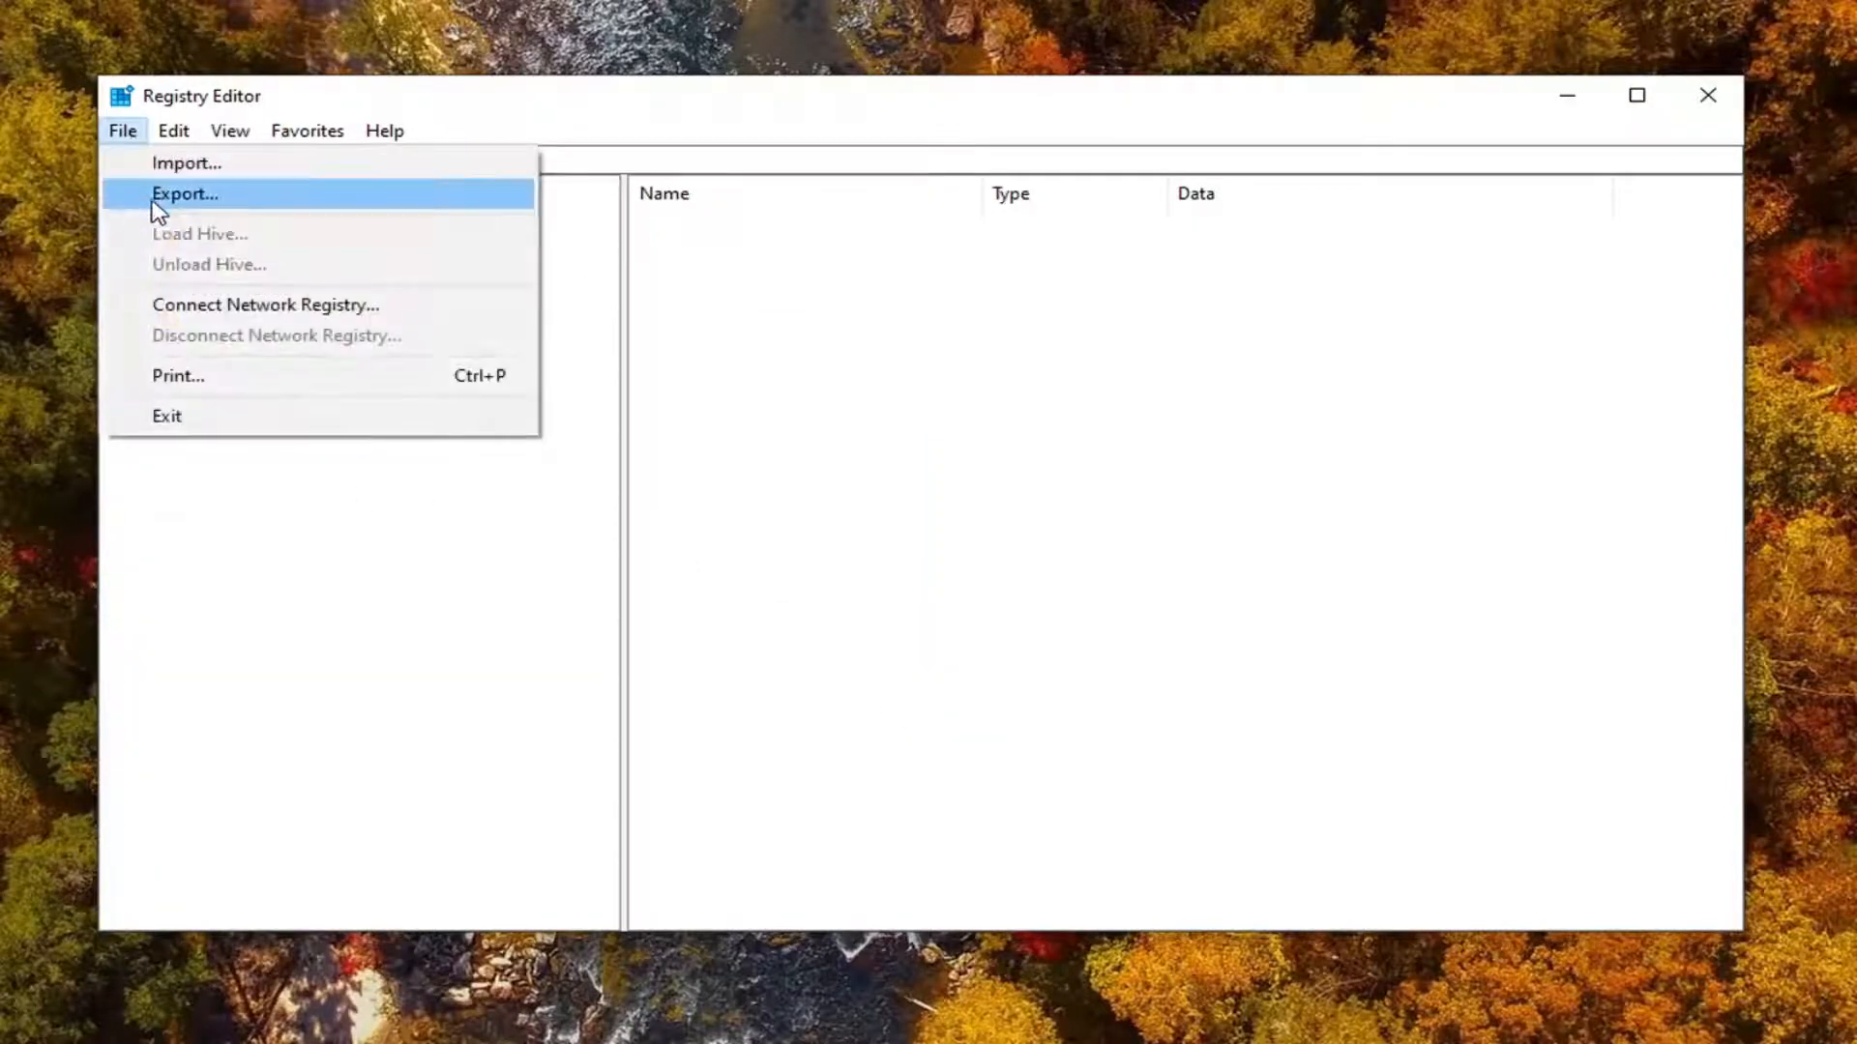
click(153, 164)
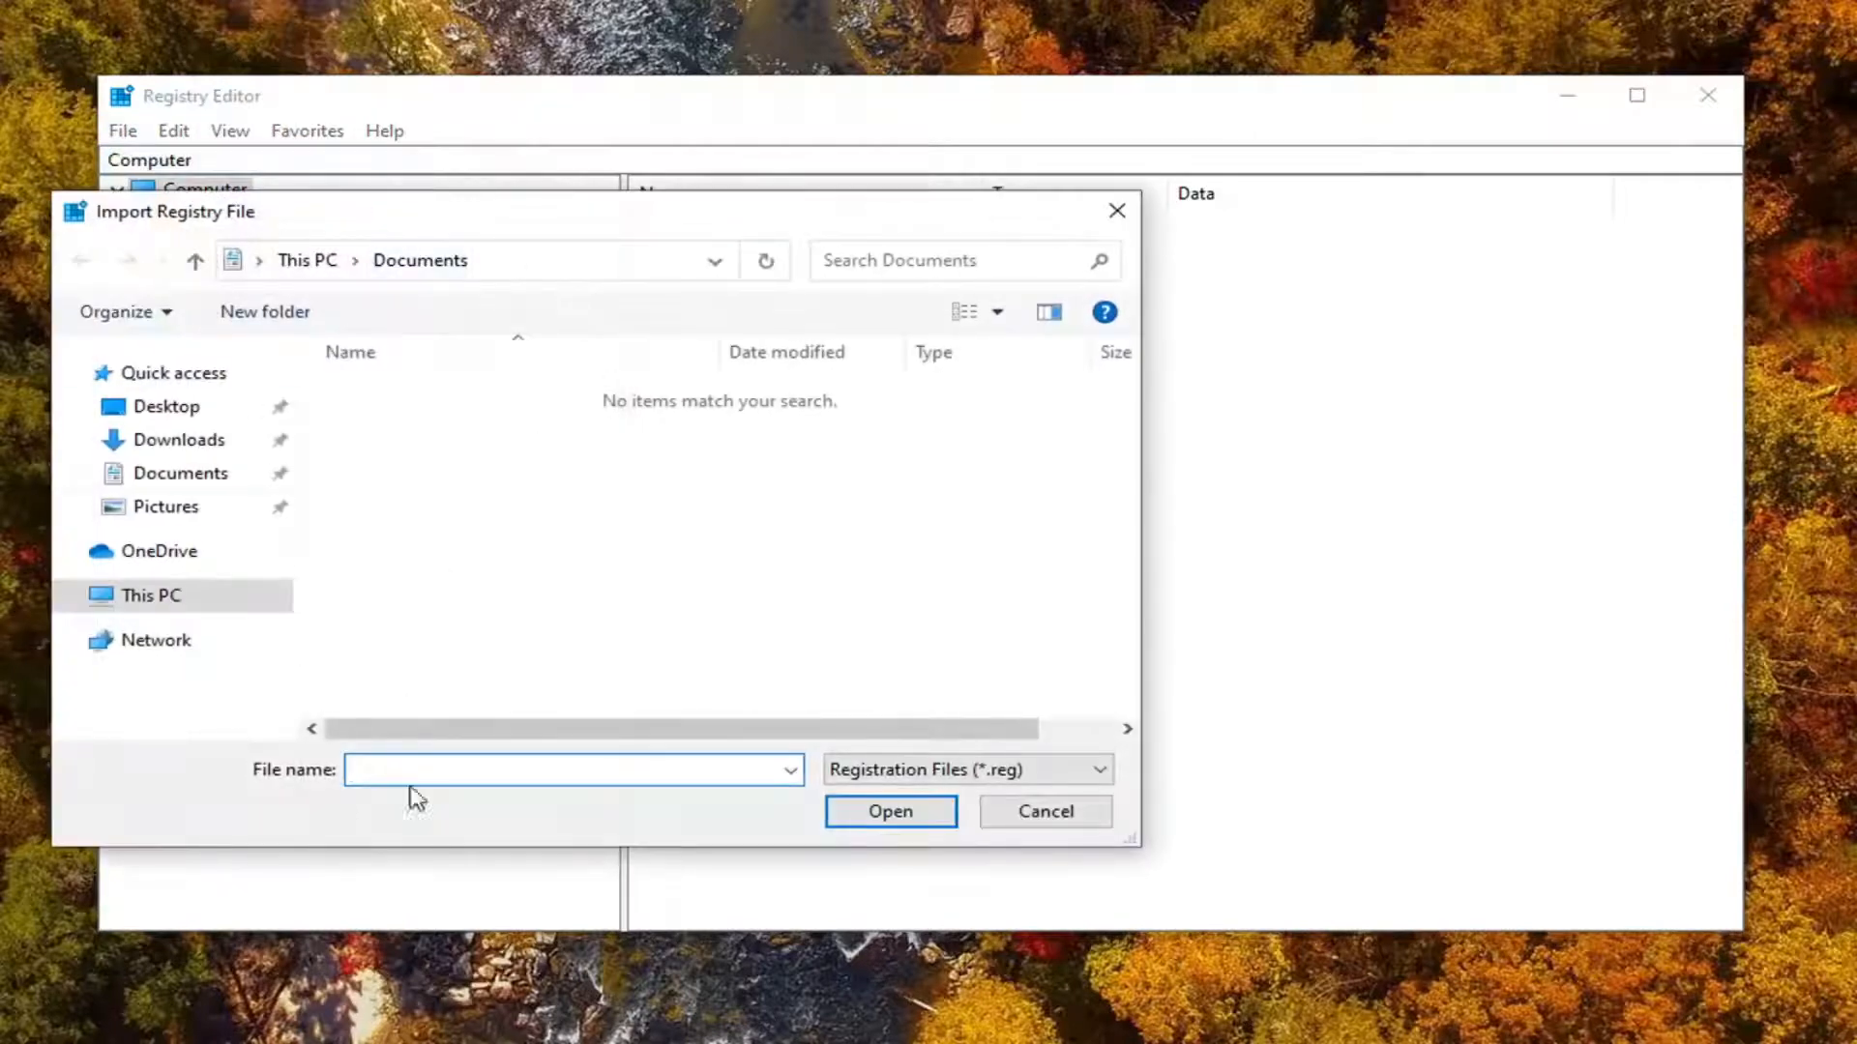
click(167, 406)
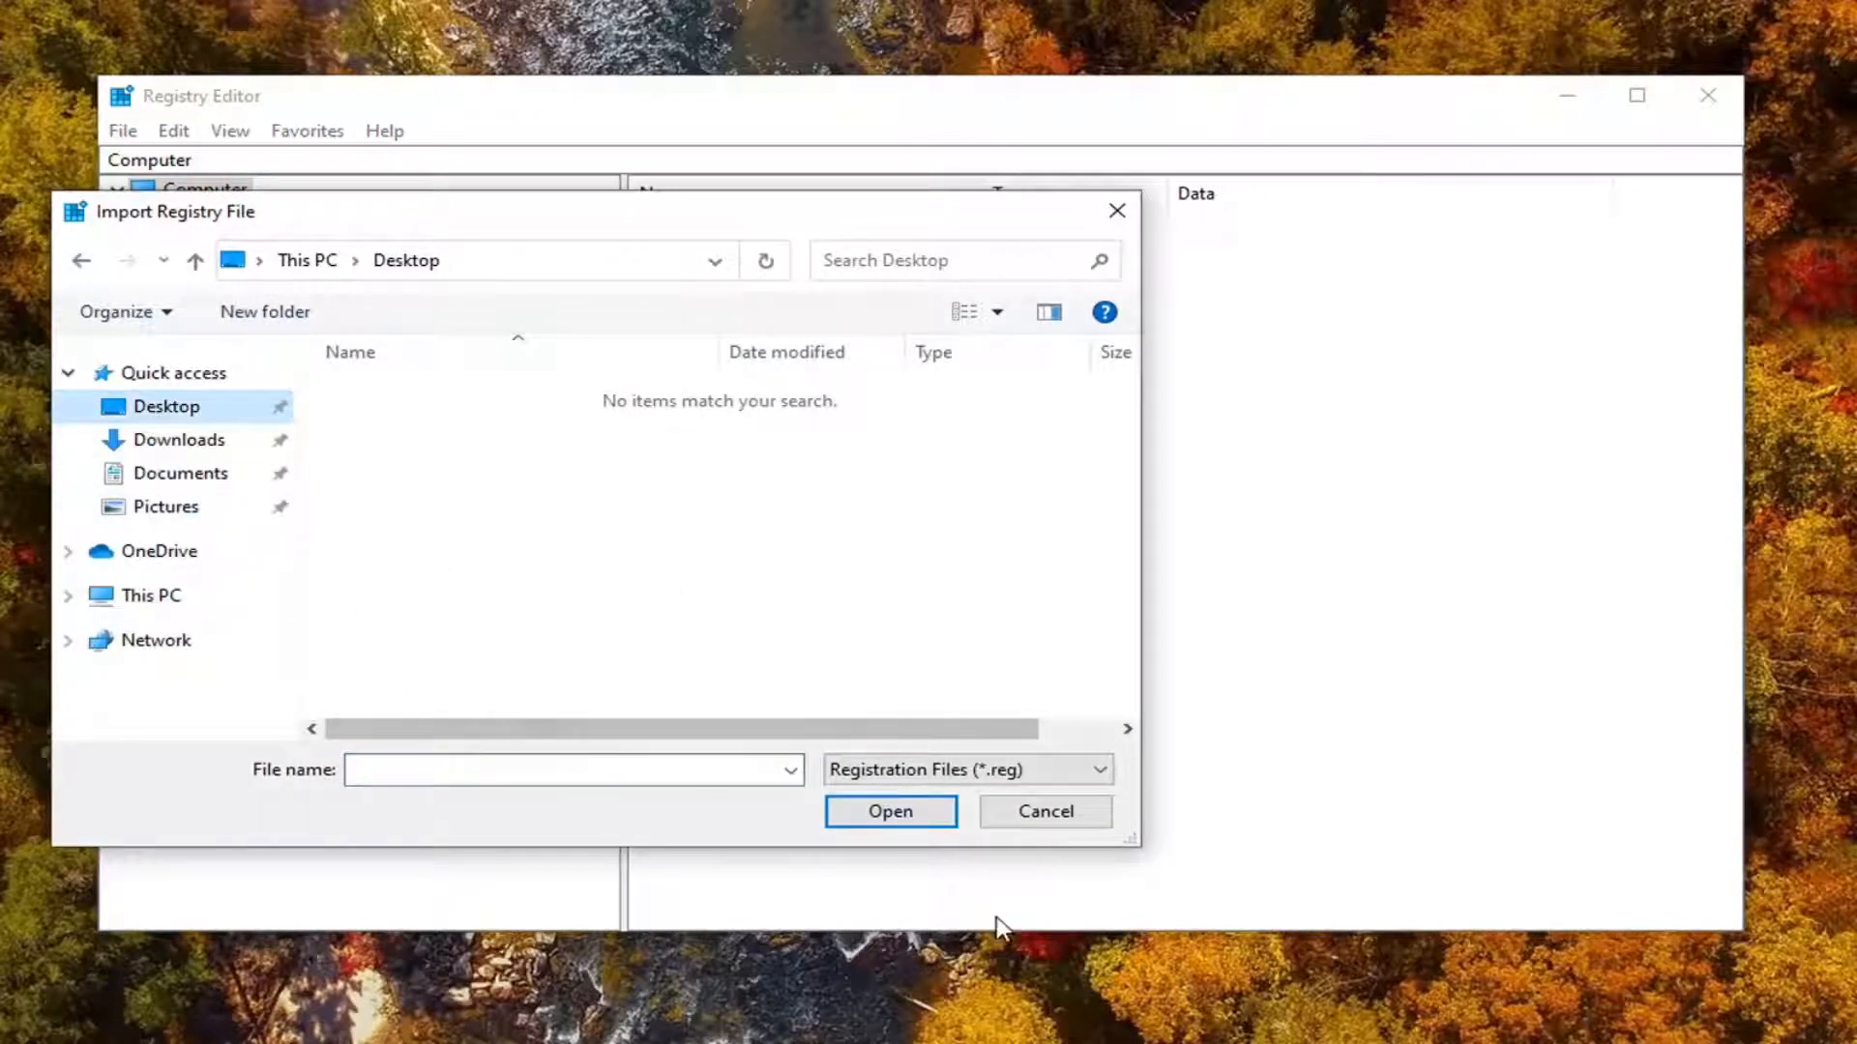
click(1064, 810)
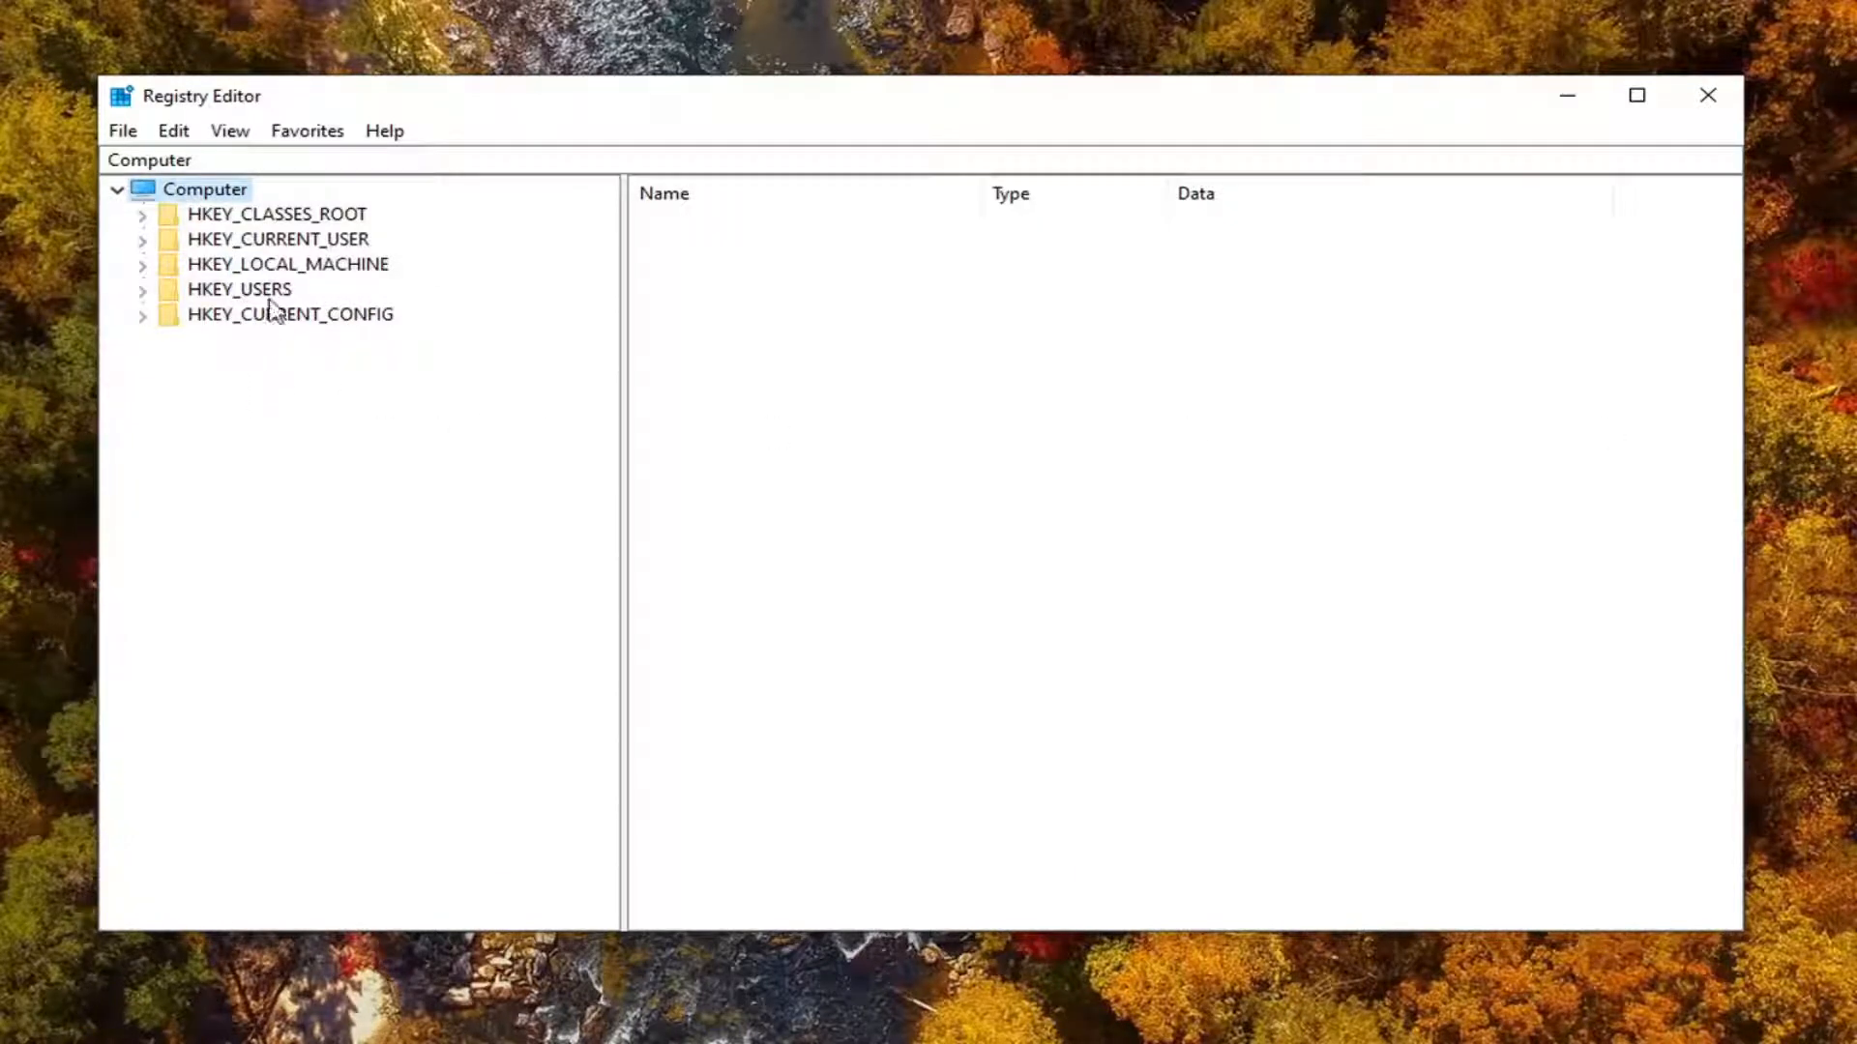
Expand the registry tree to HKEY_LOCAL_MACHINE\SYSTEM\CurrentControlSet\Services.
click(295, 266)
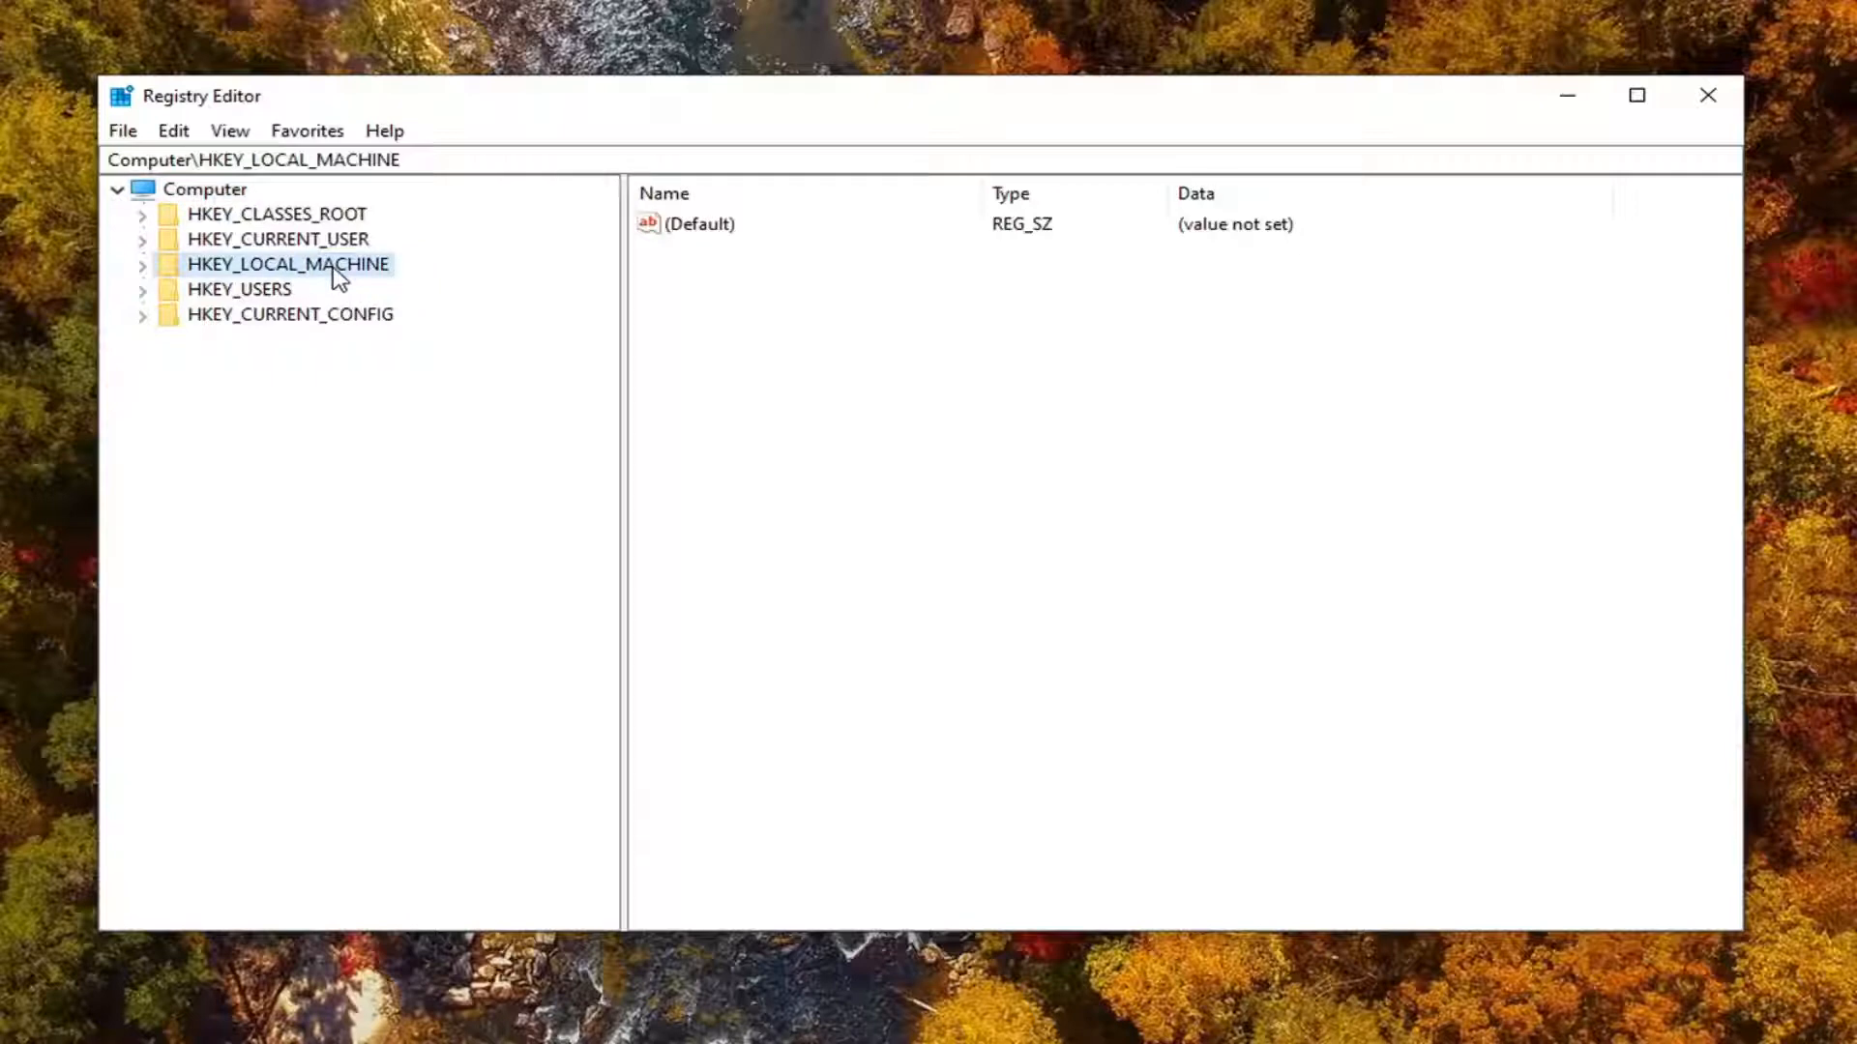
double_click(339, 278)
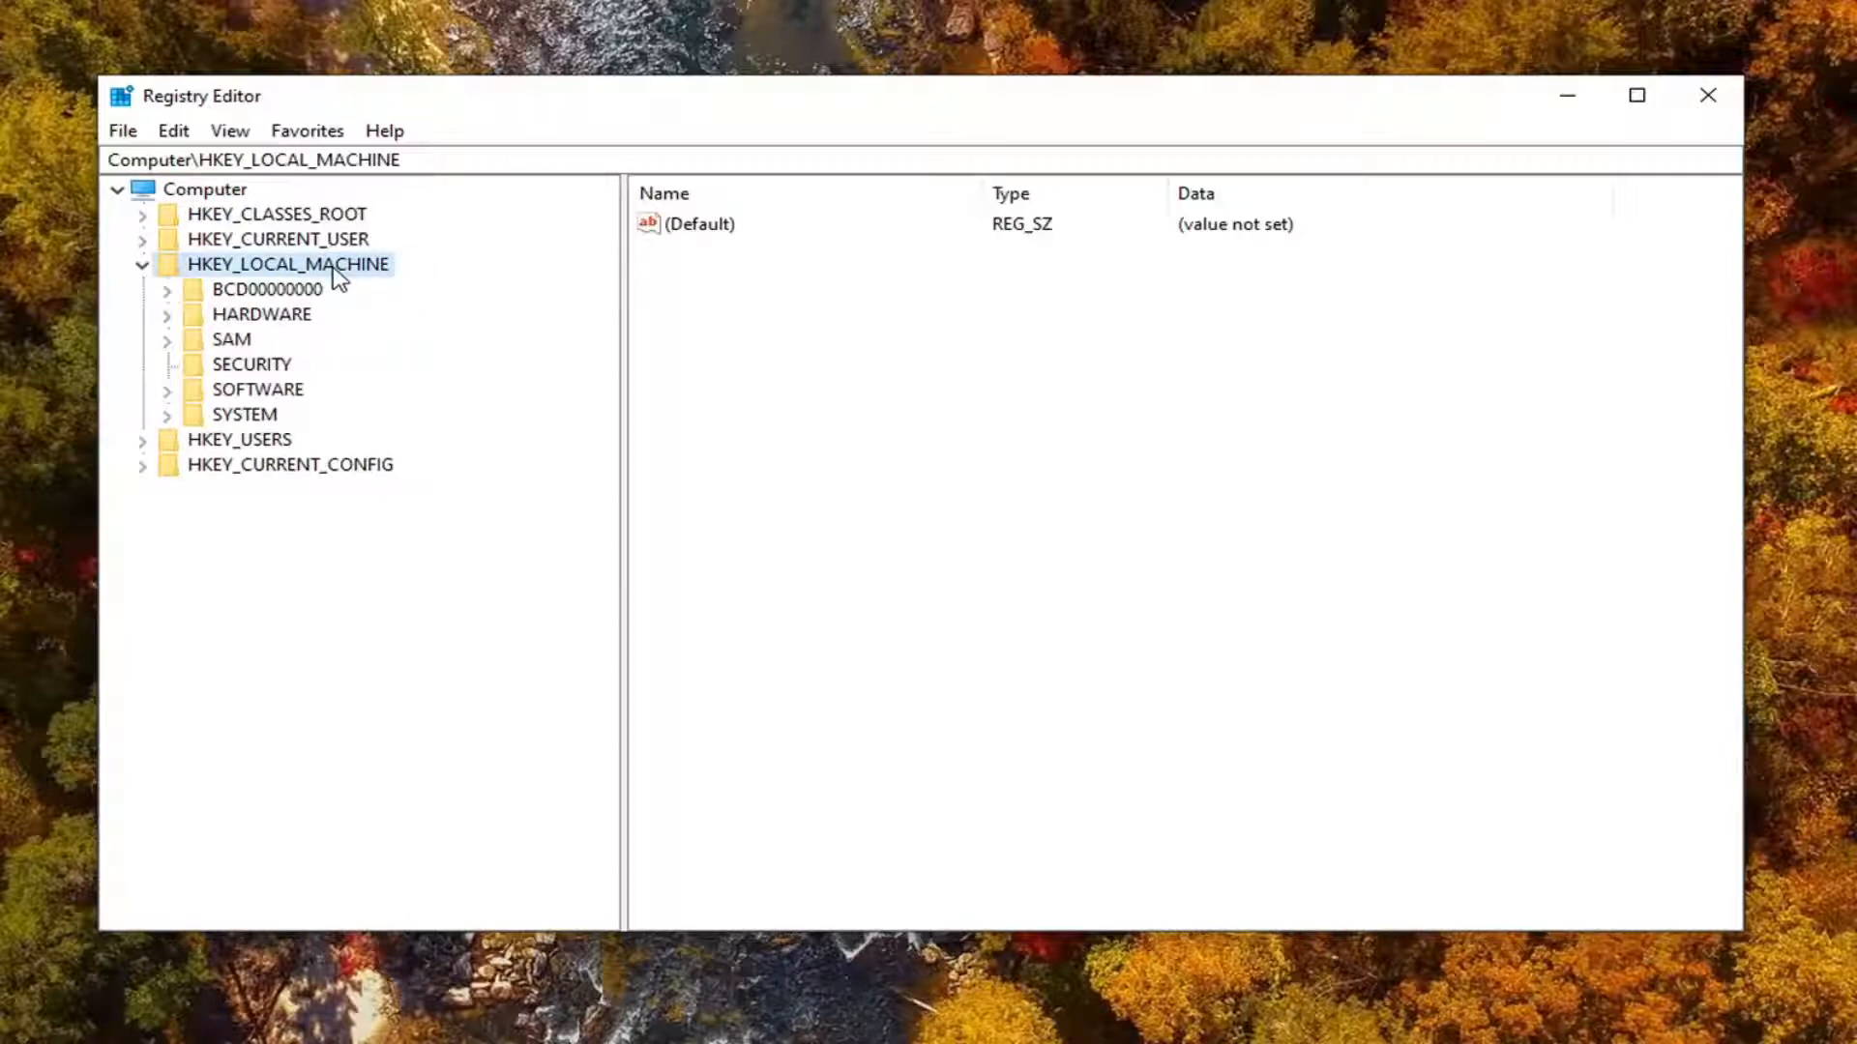
double_click(234, 422)
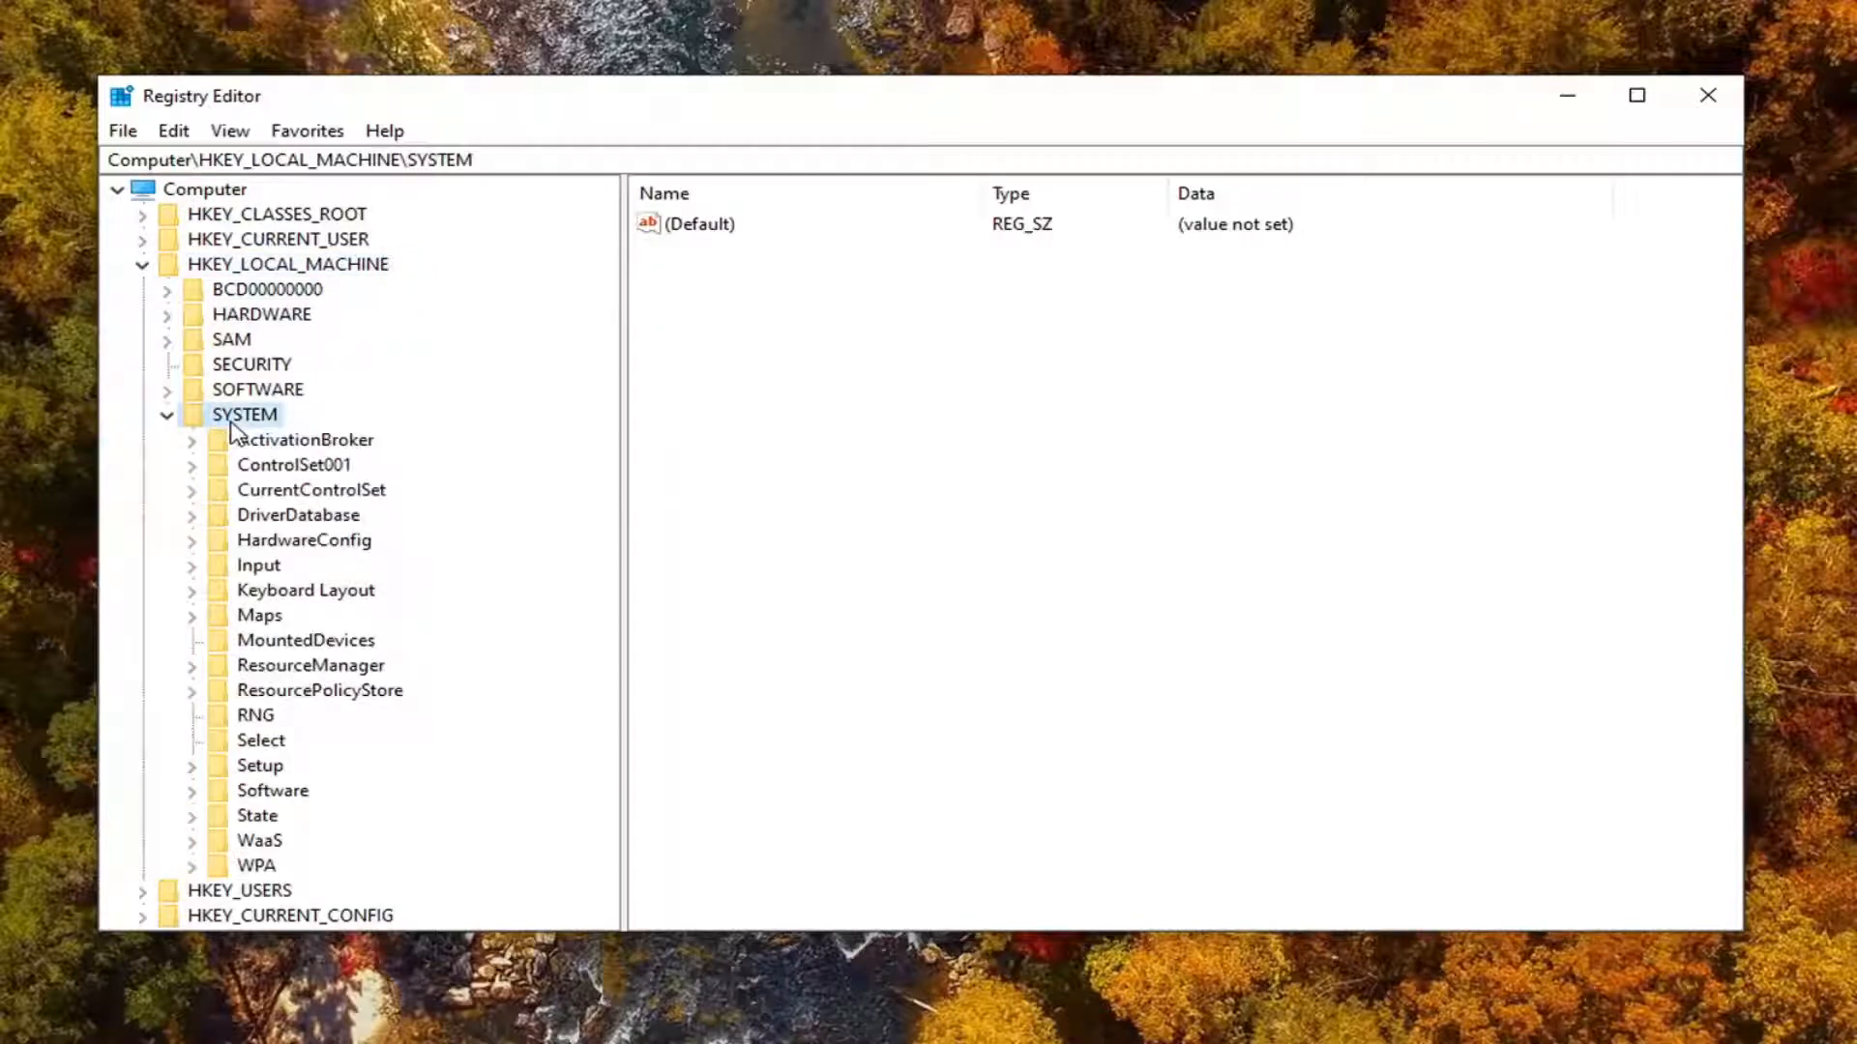
double_click(284, 493)
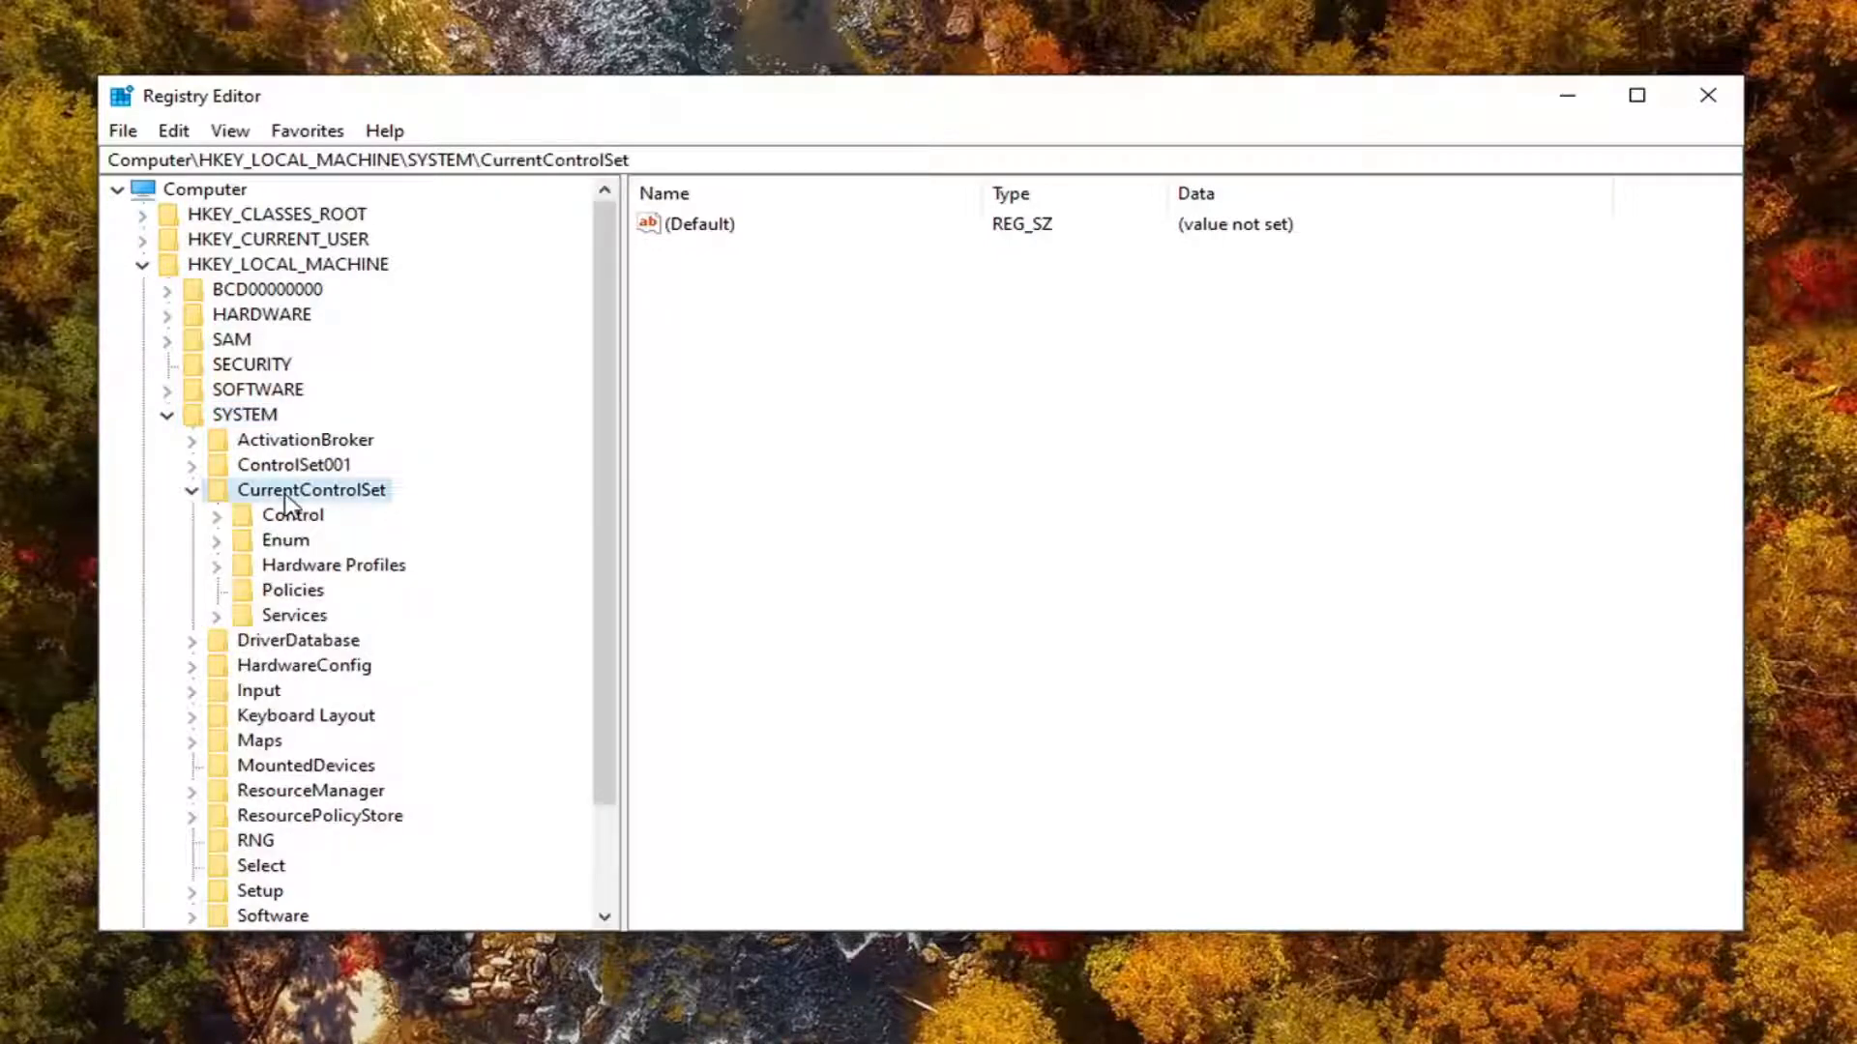
double_click(293, 617)
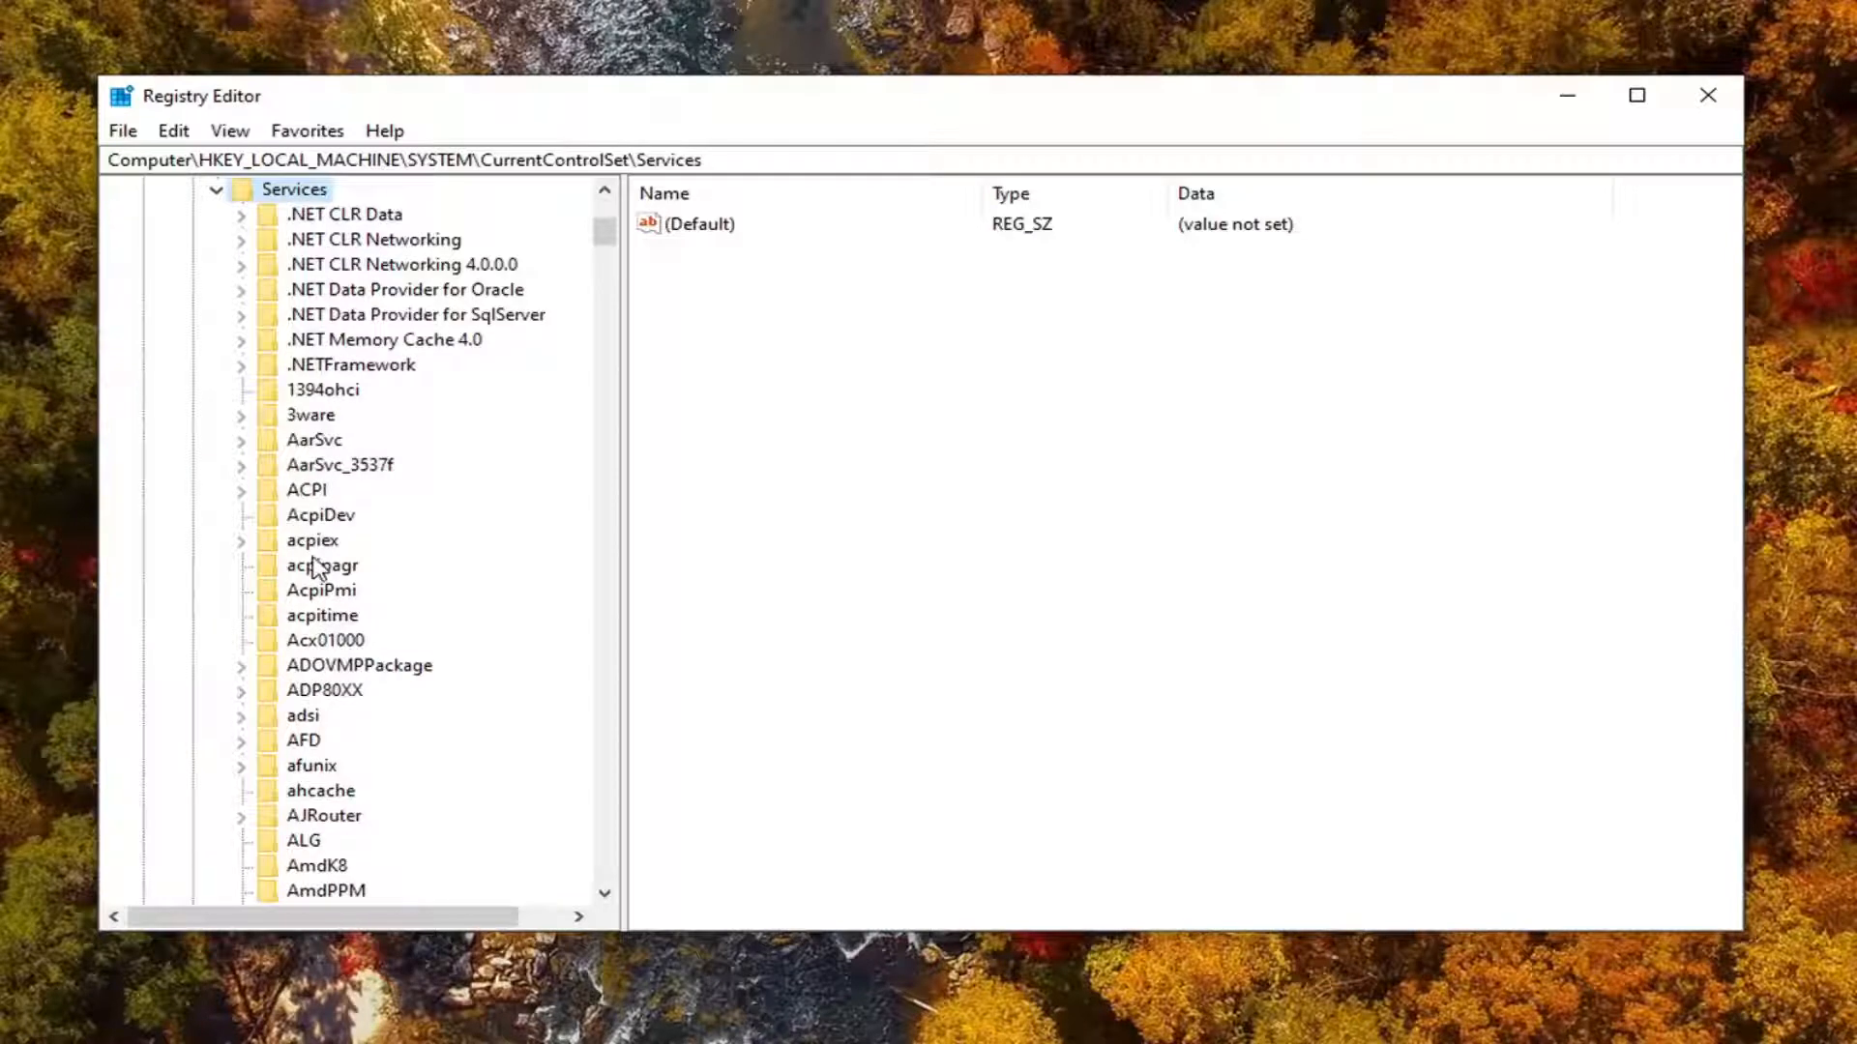
Select the Dnscache key under Services and set its Start DWORD value data to 2 with hexadecimal base.
scroll(340, 601, down, 20)
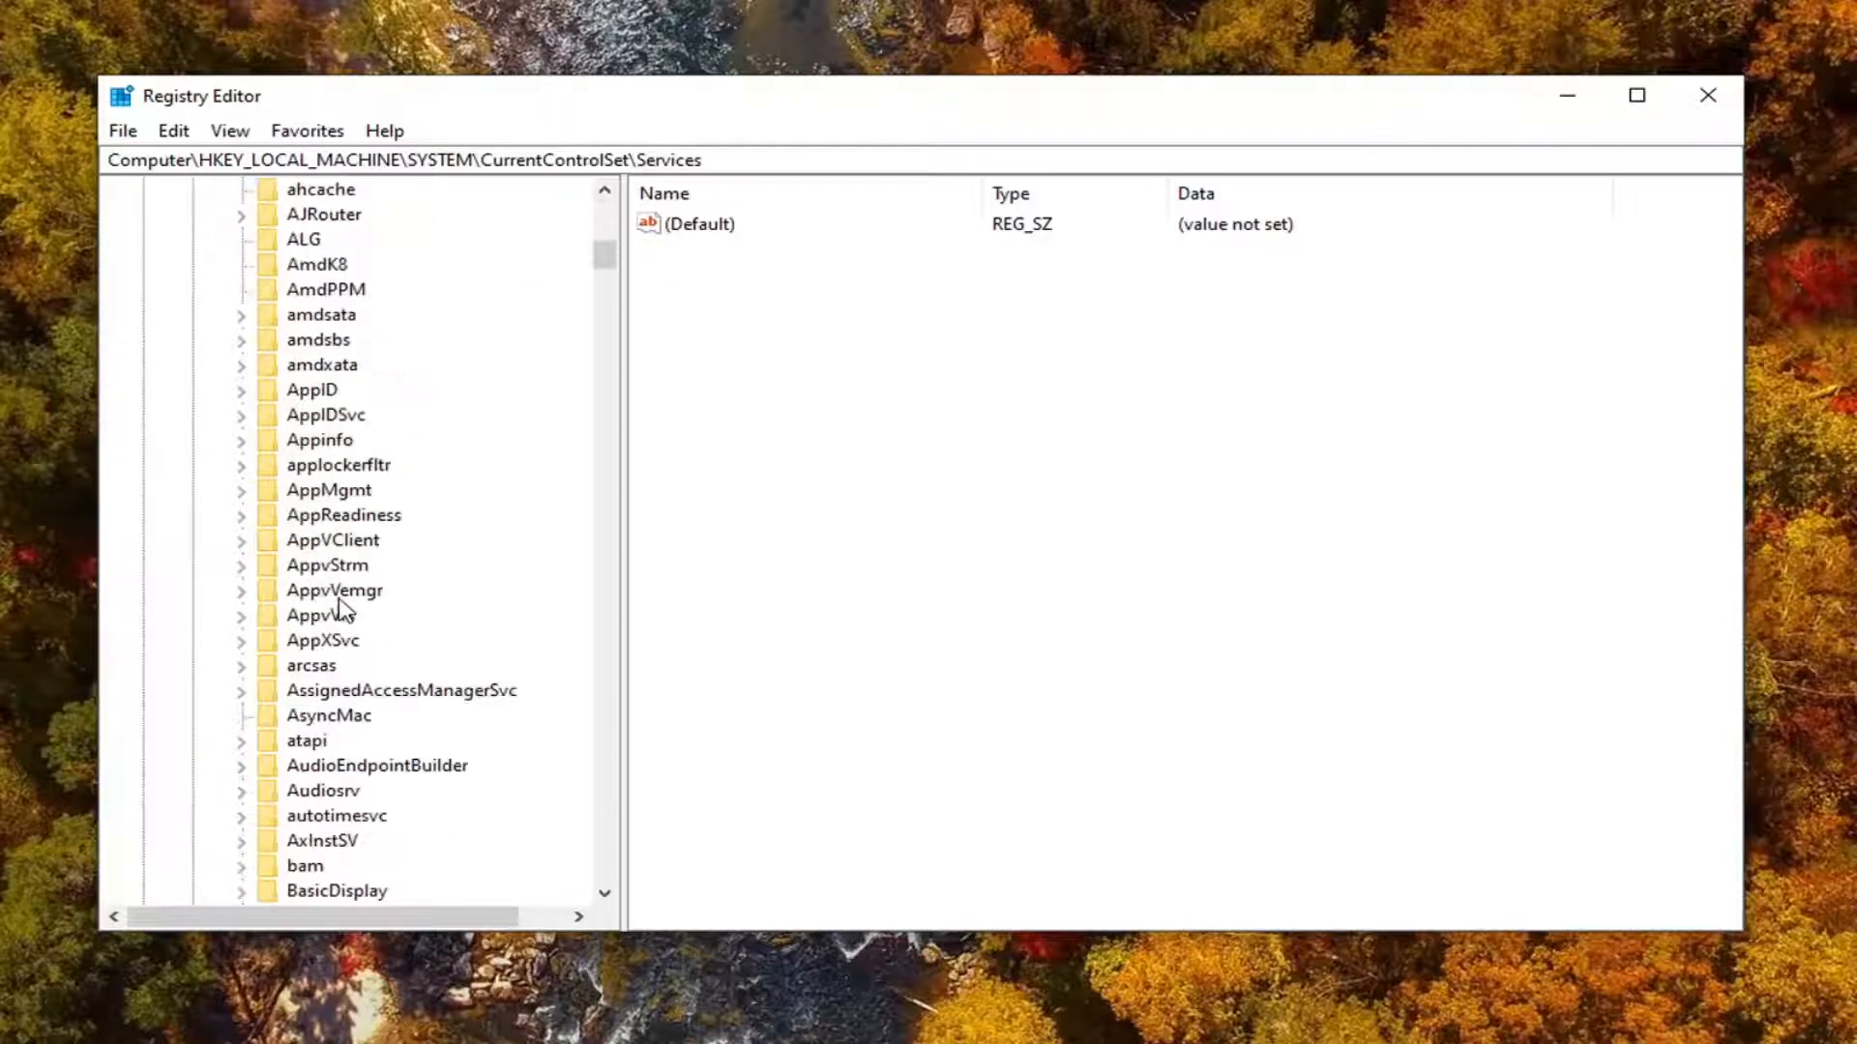
scroll(406, 576, down, 8)
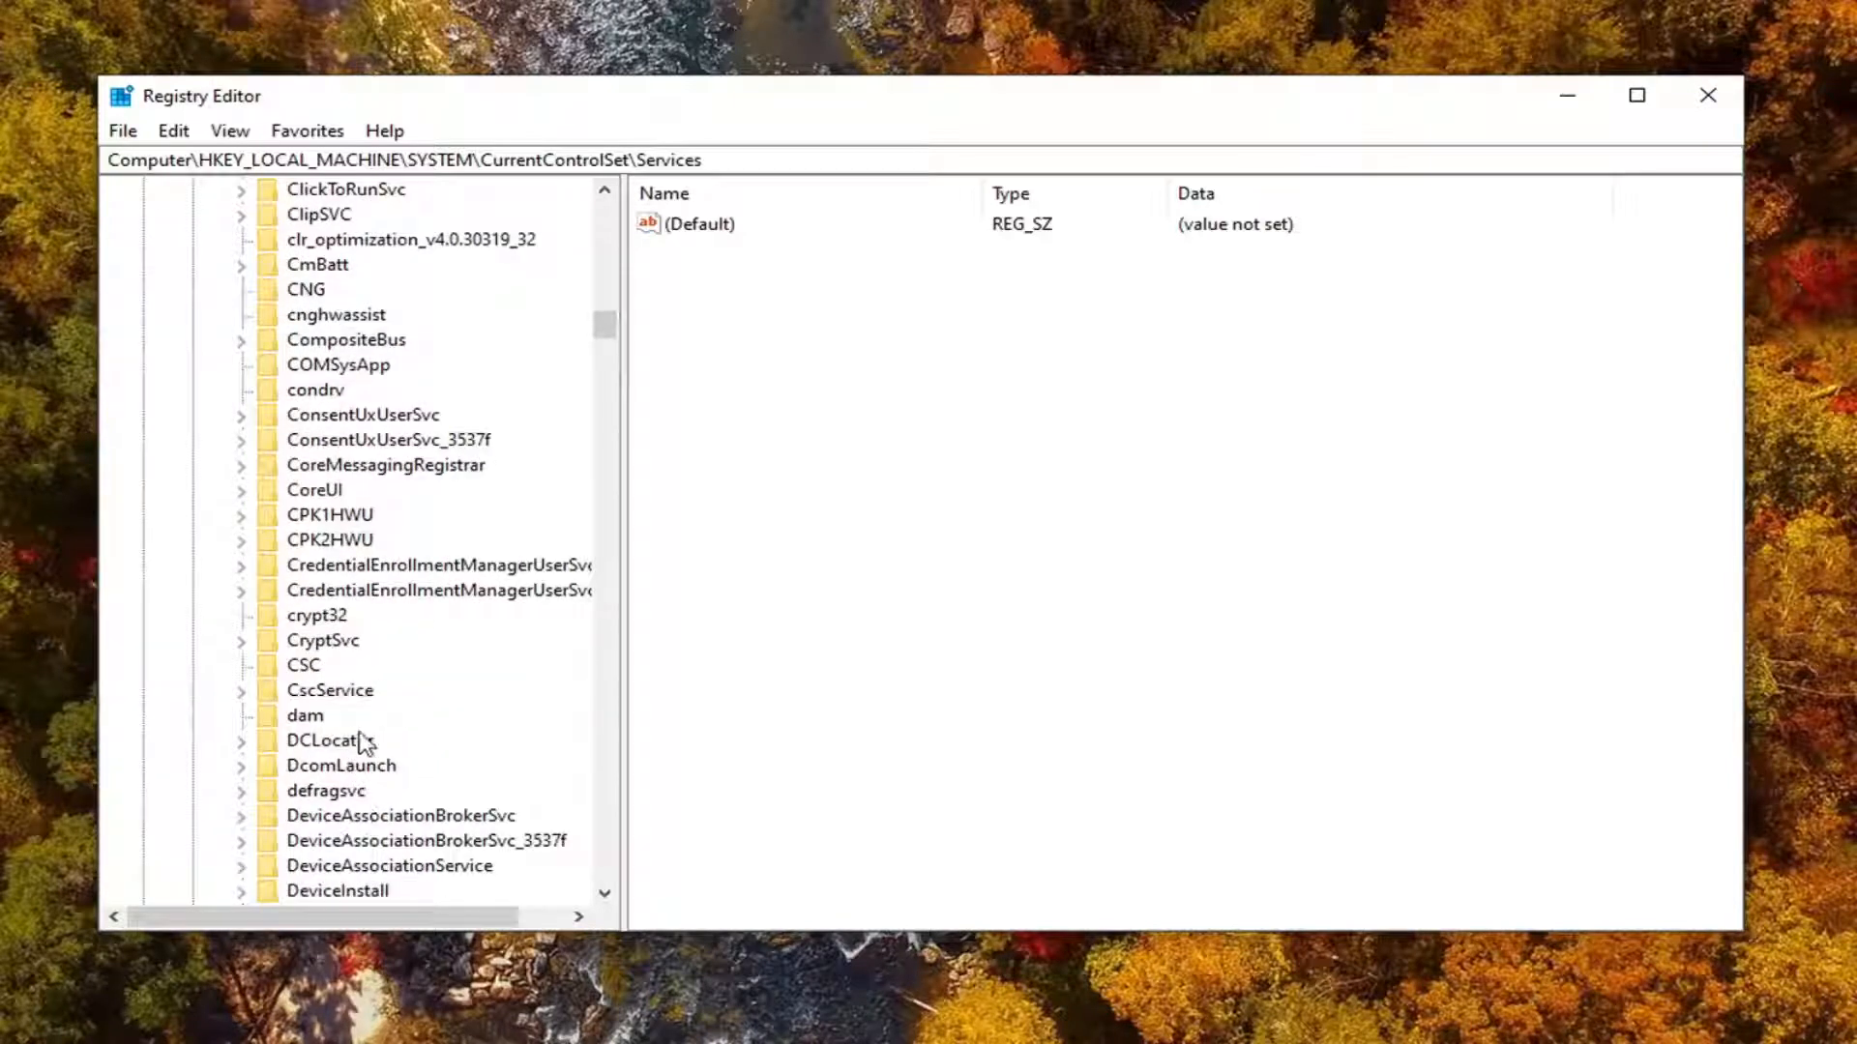
scroll(365, 746, down, 4)
scroll(341, 867, down, 3)
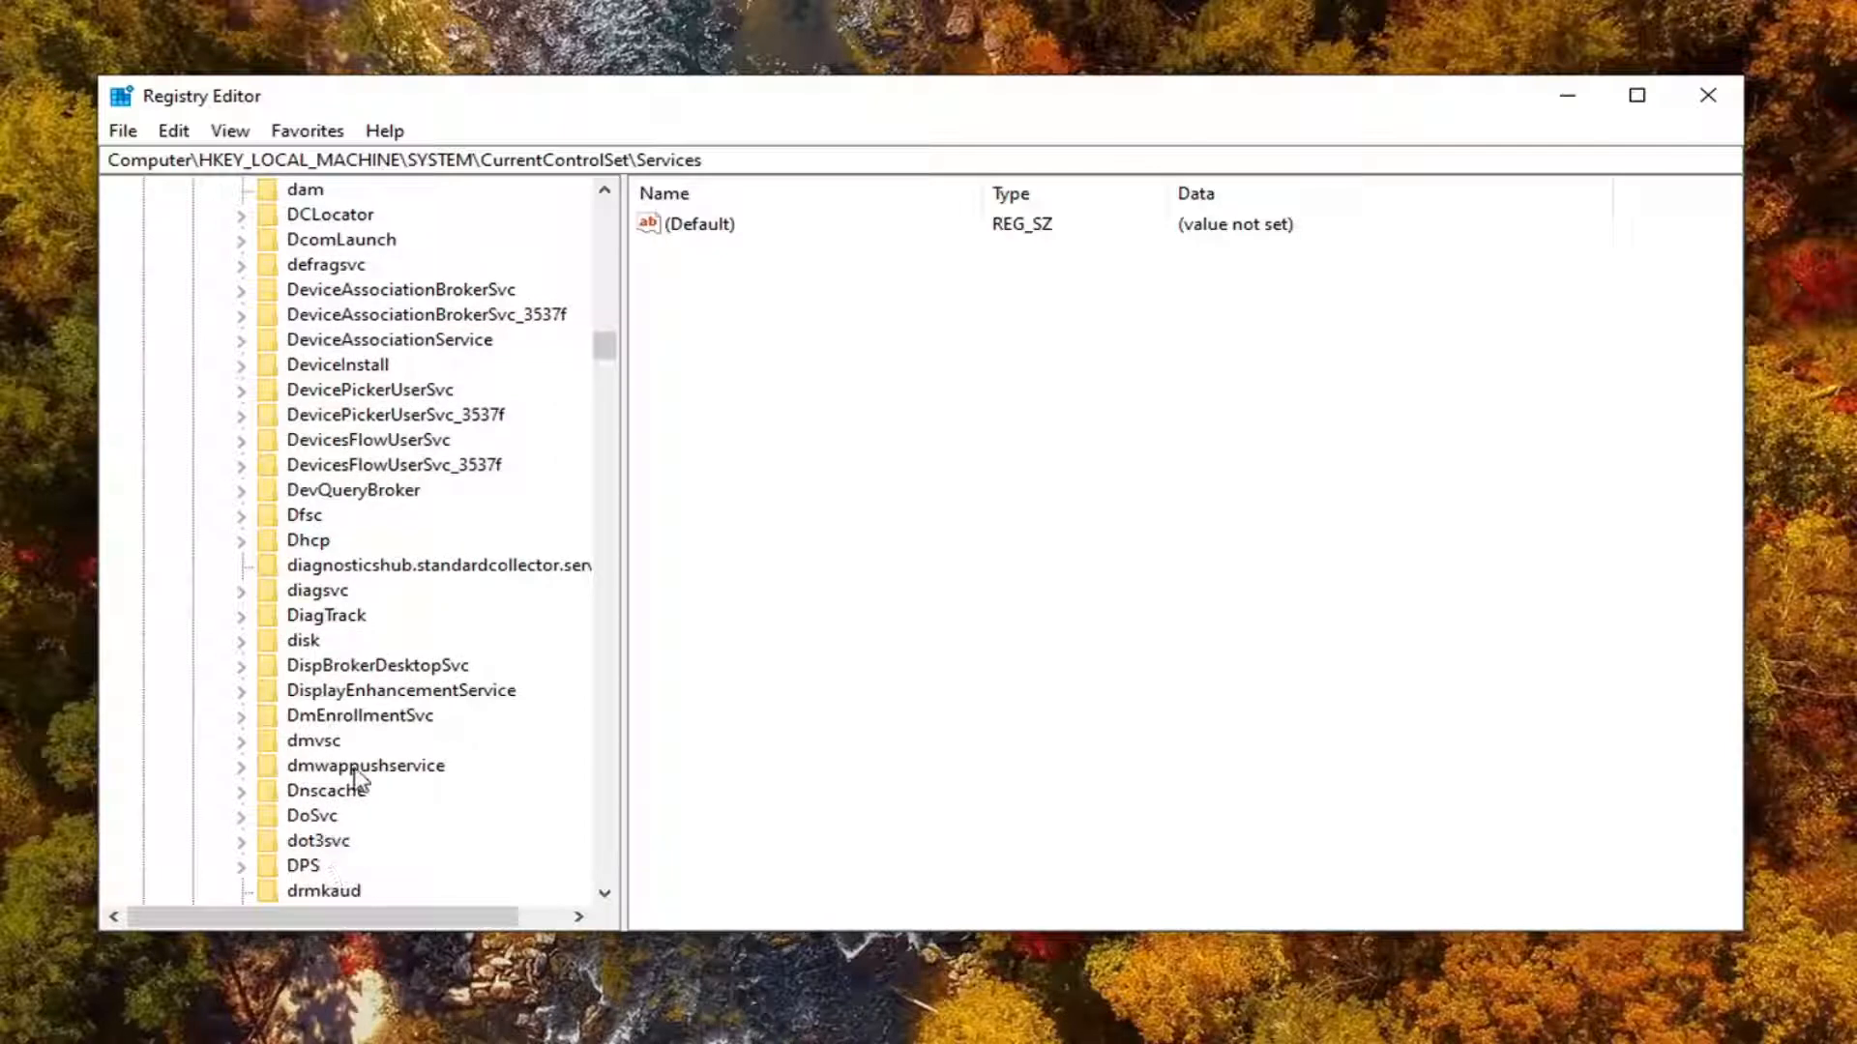
scroll(348, 851, down, 2)
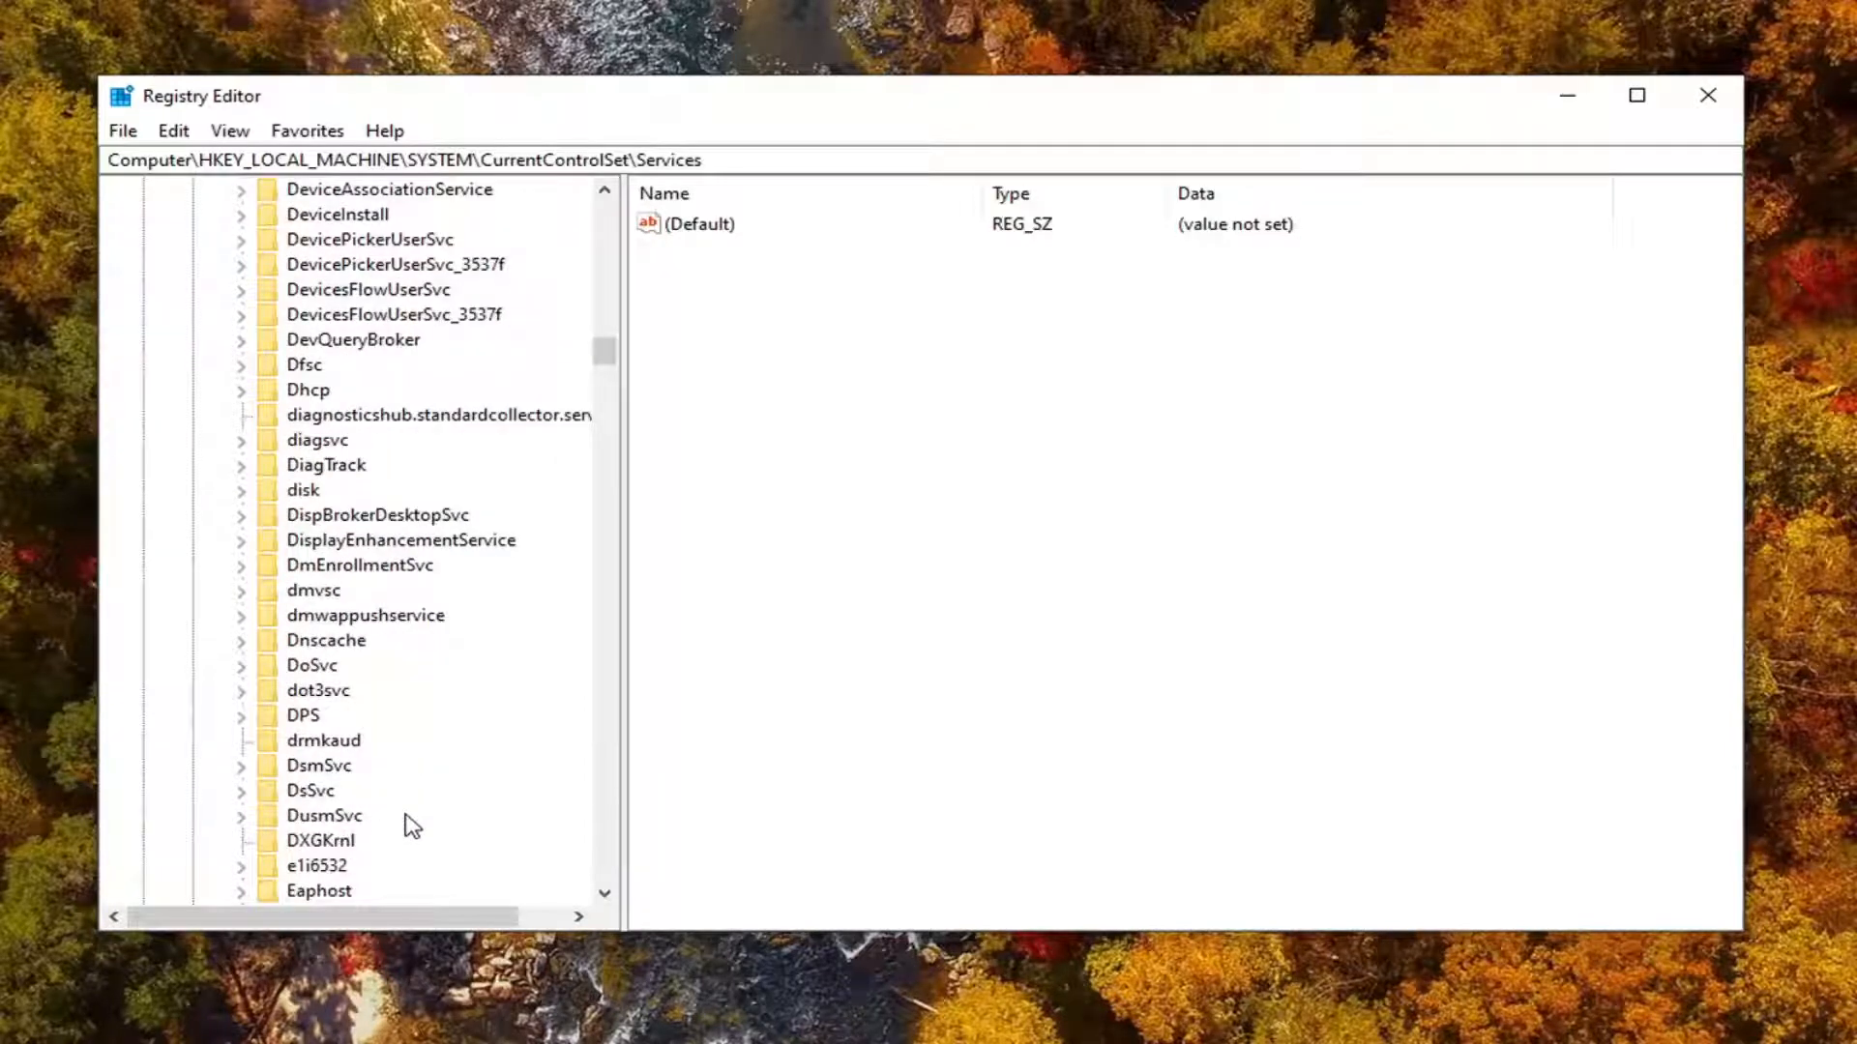
scroll(413, 827, down, 2)
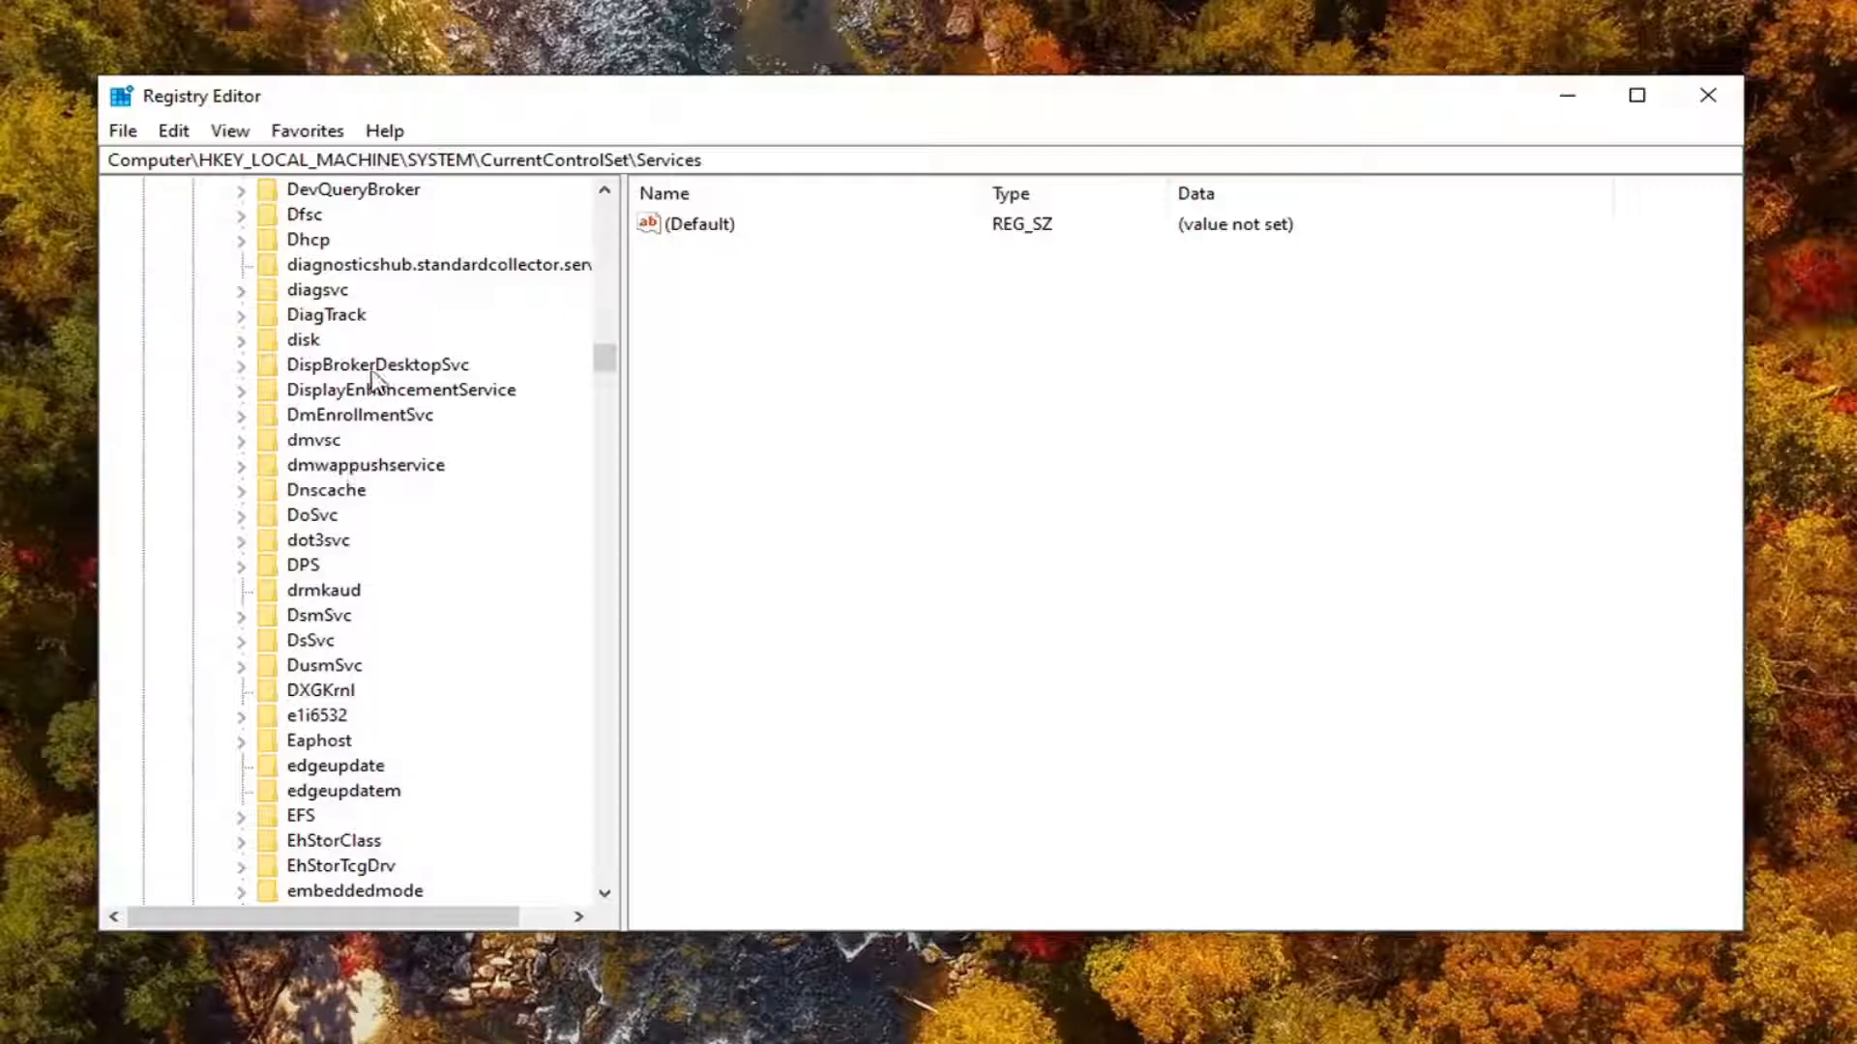
scroll(335, 535, down, 7)
scroll(338, 538, down, 19)
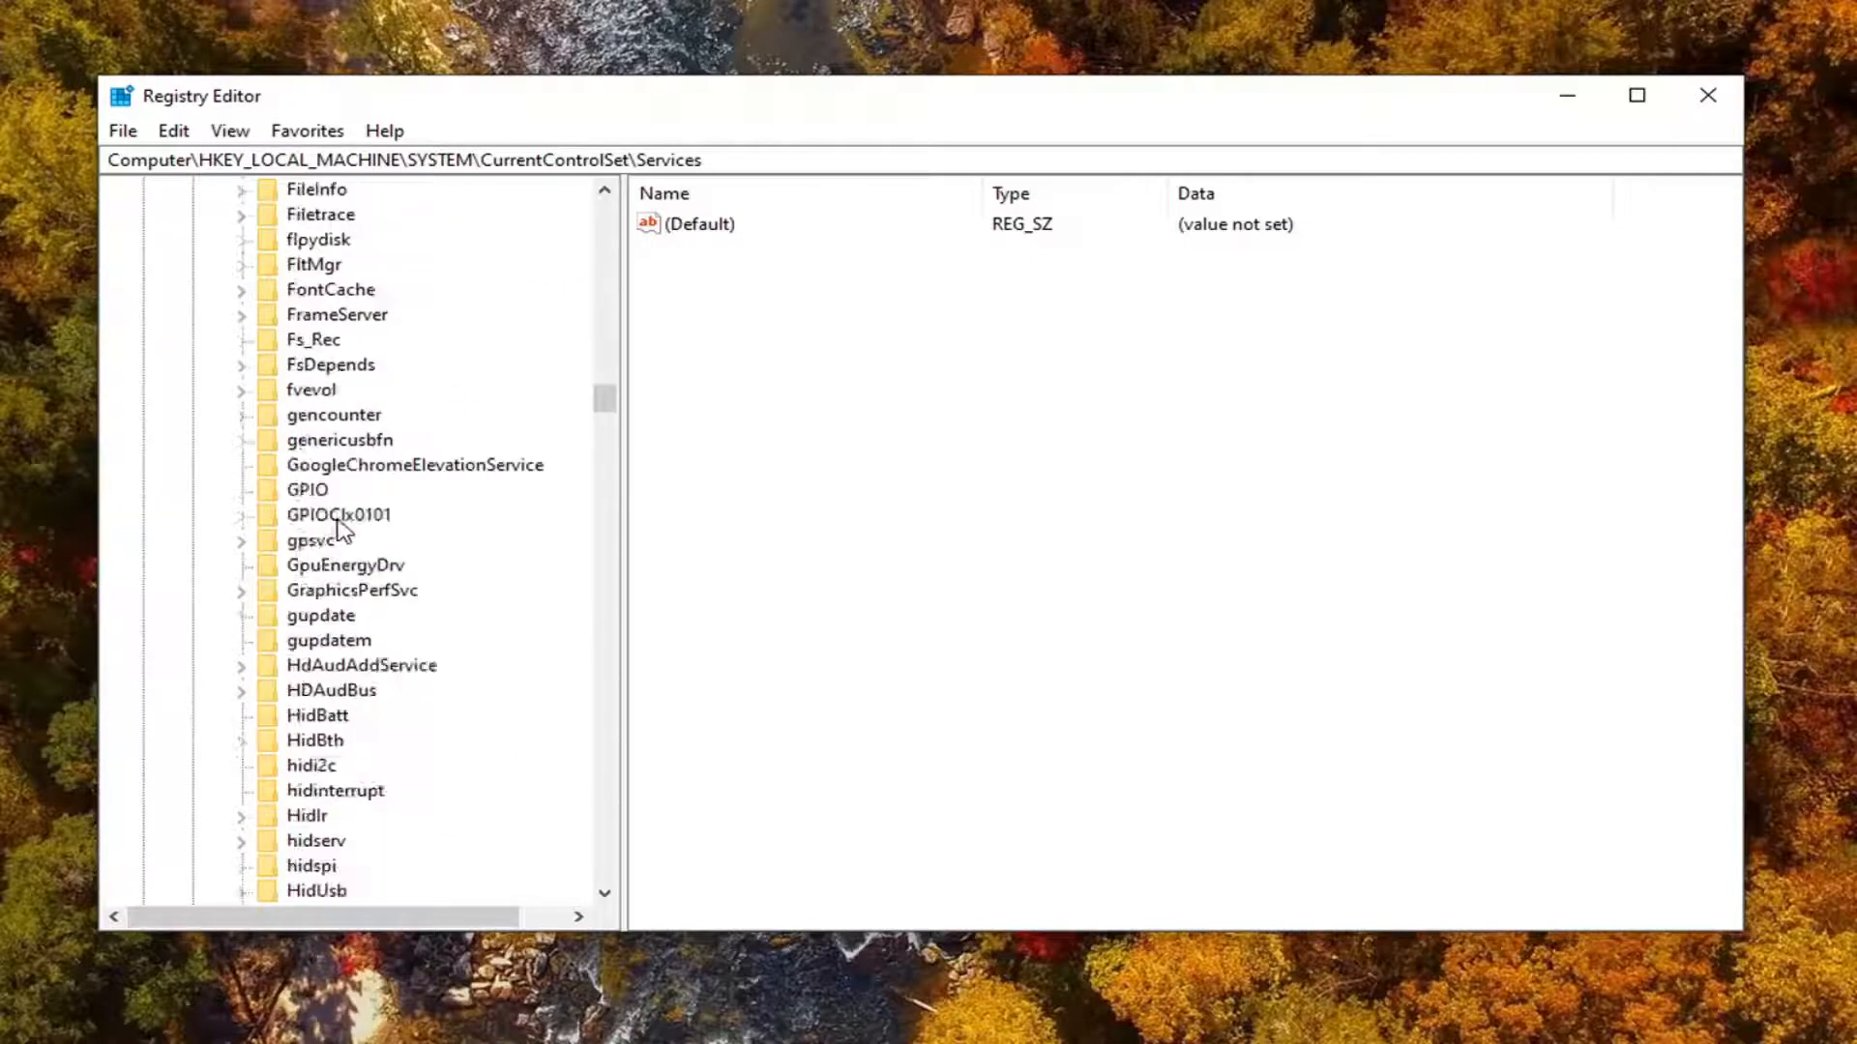
scroll(339, 532, up, 18)
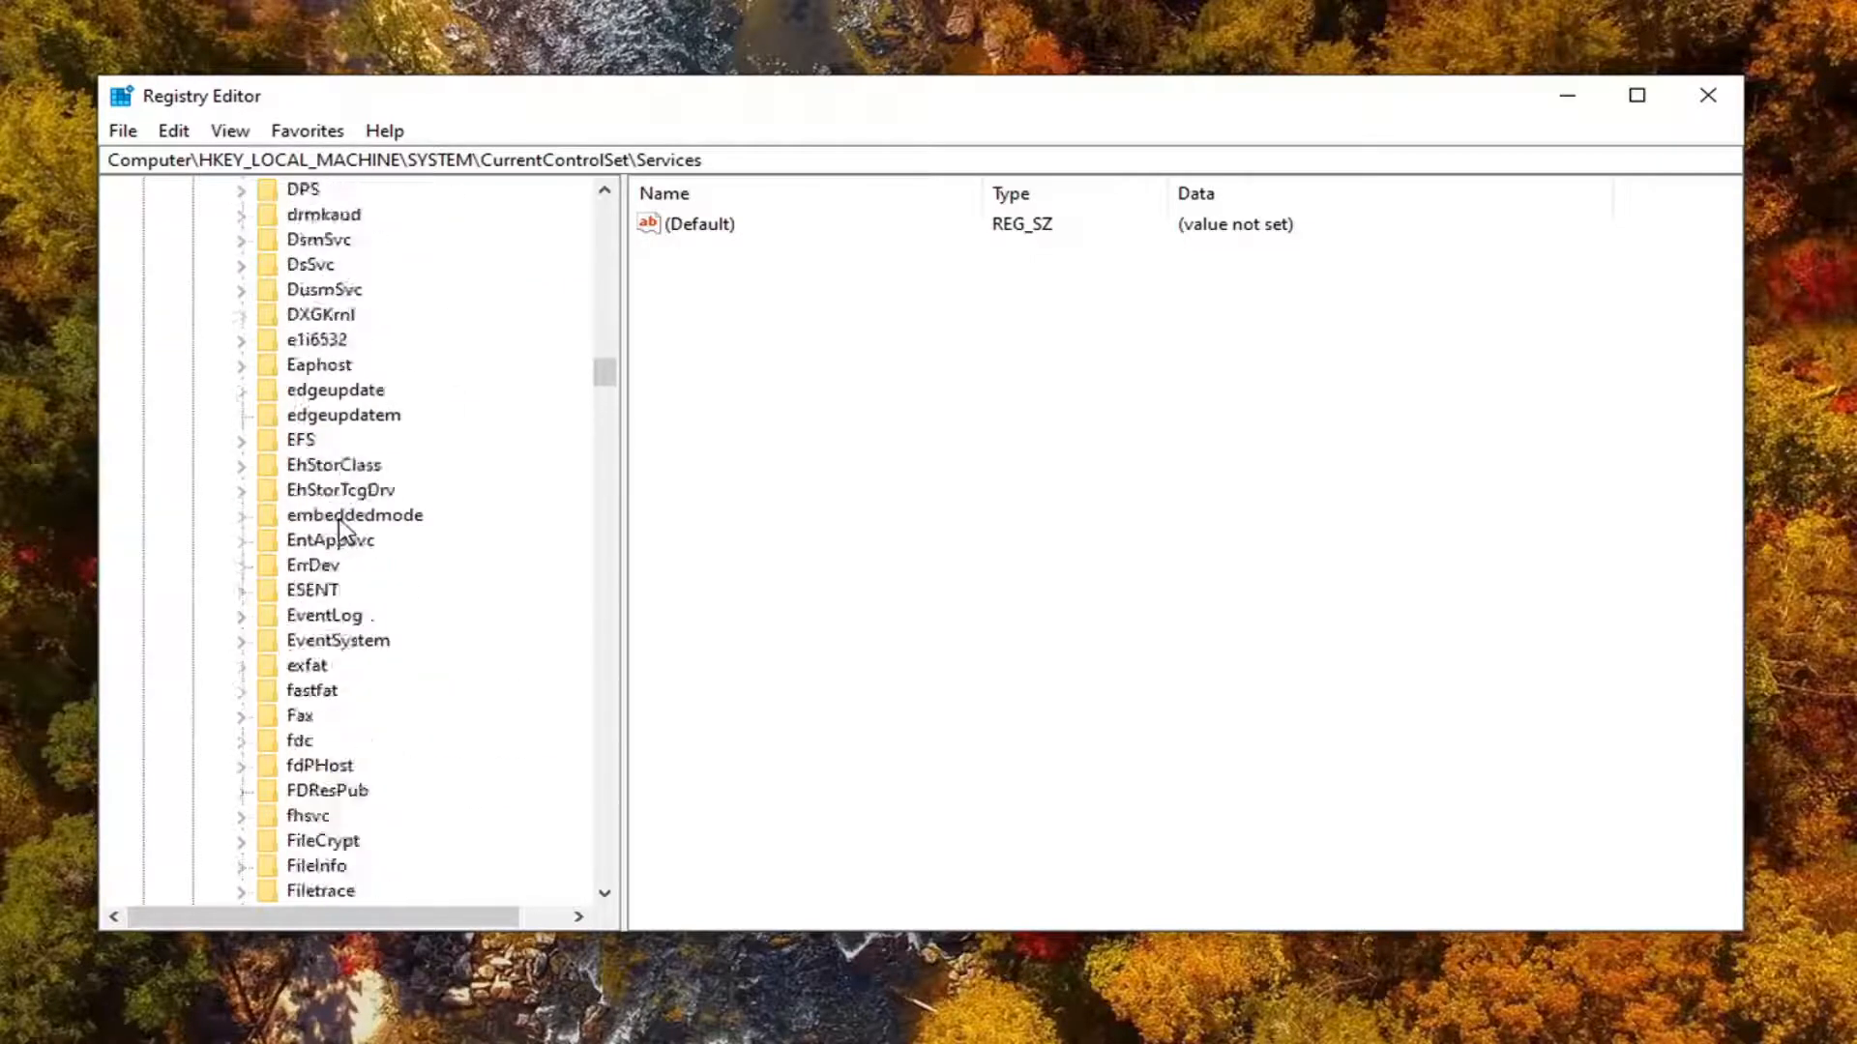
click(320, 790)
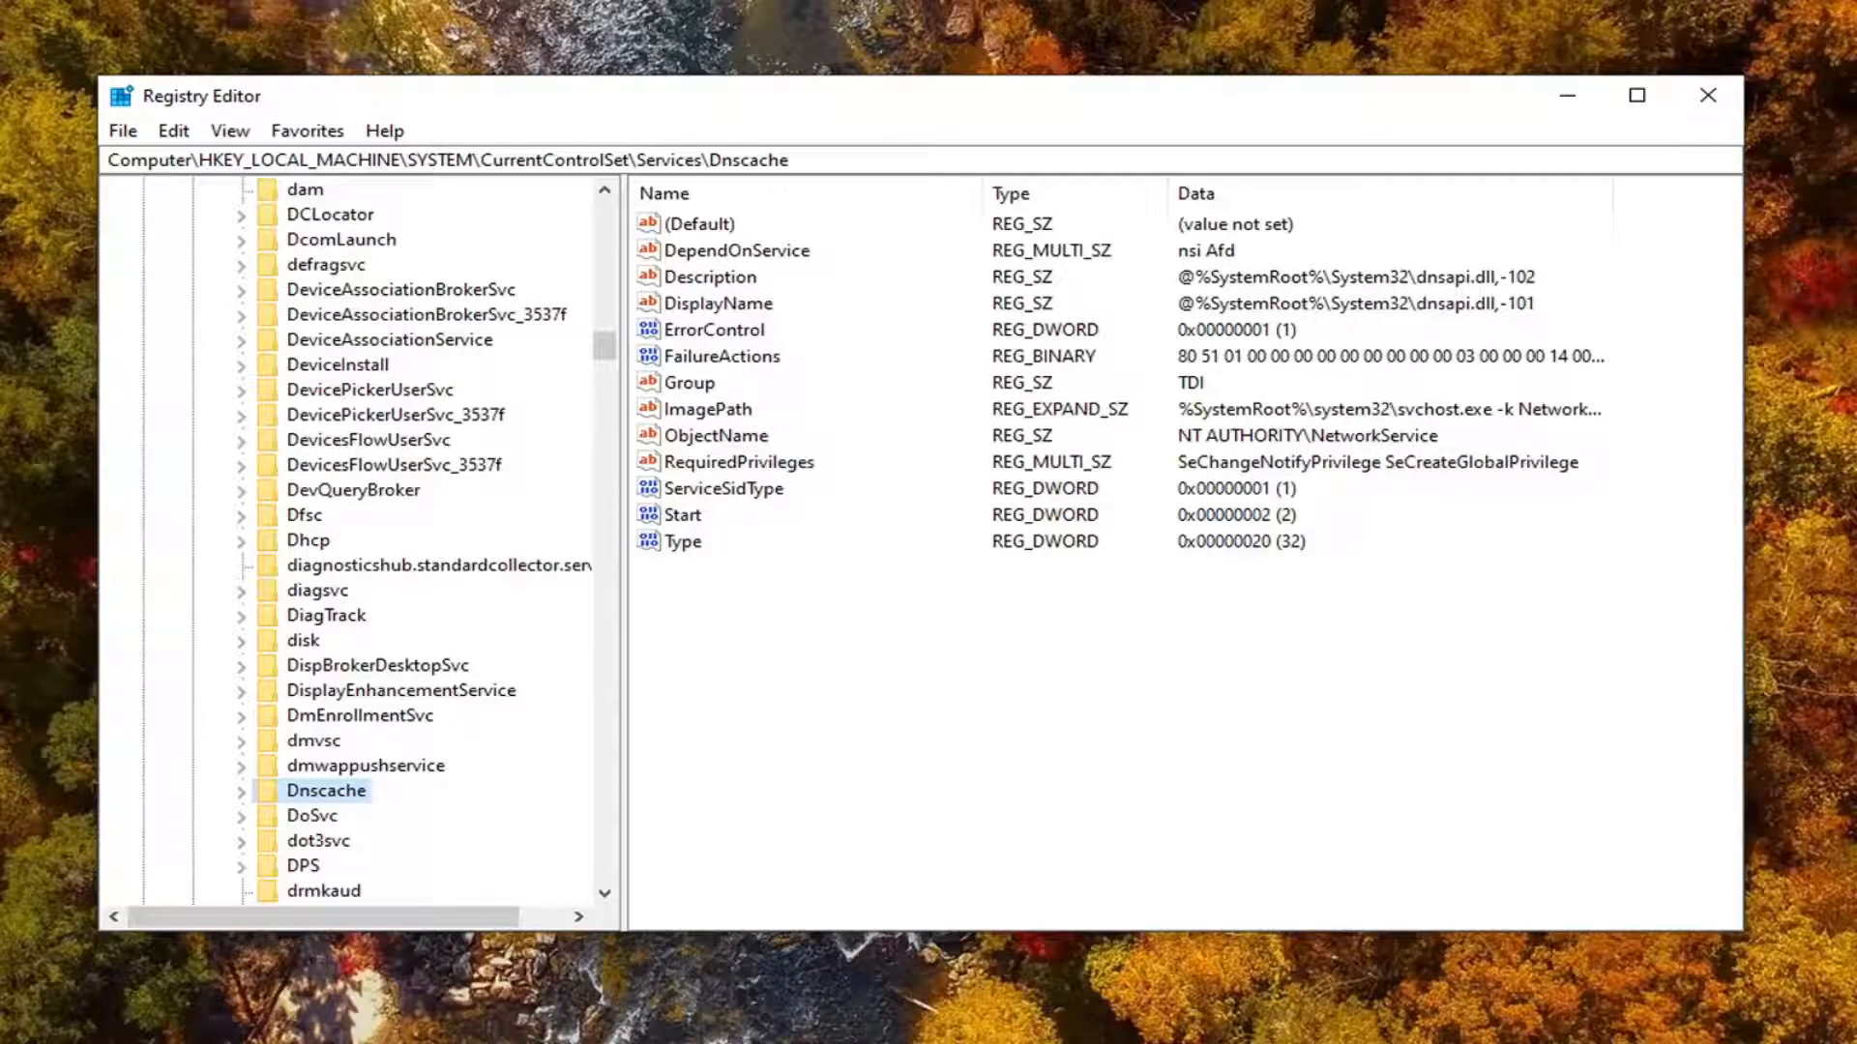
double_click(685, 517)
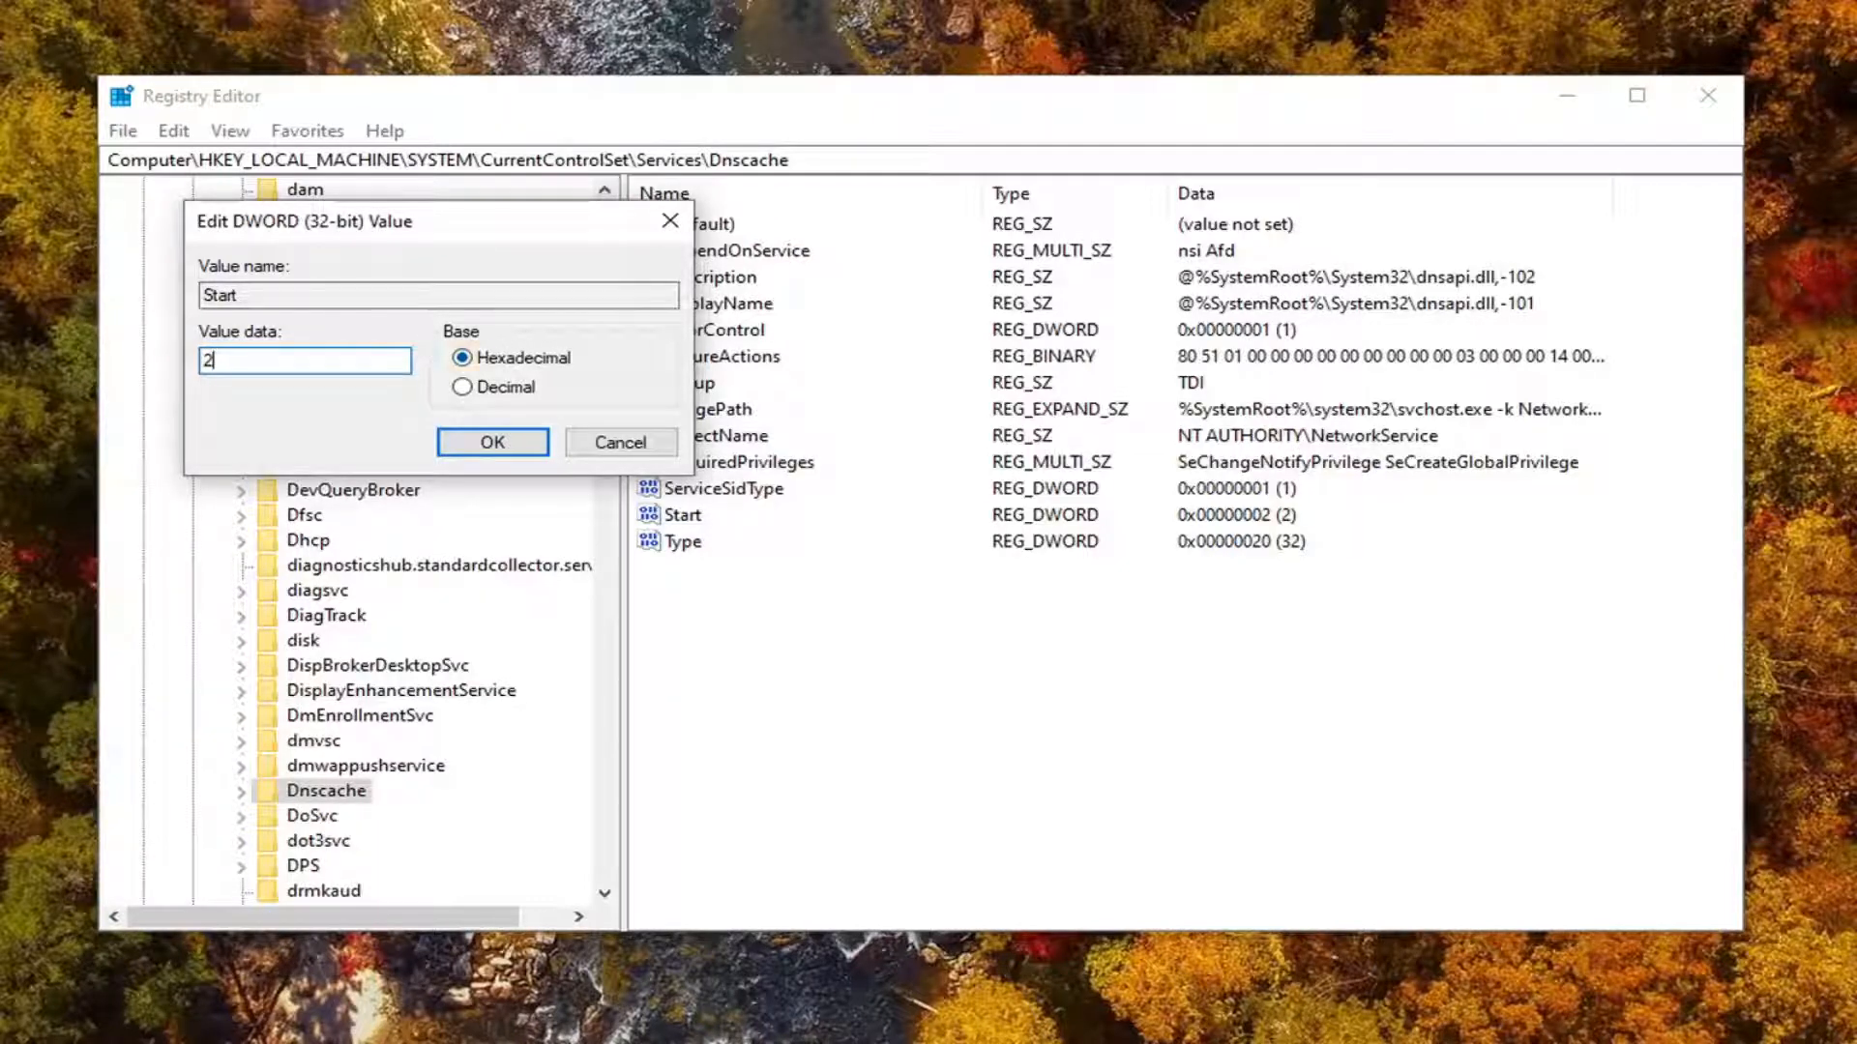
click(458, 440)
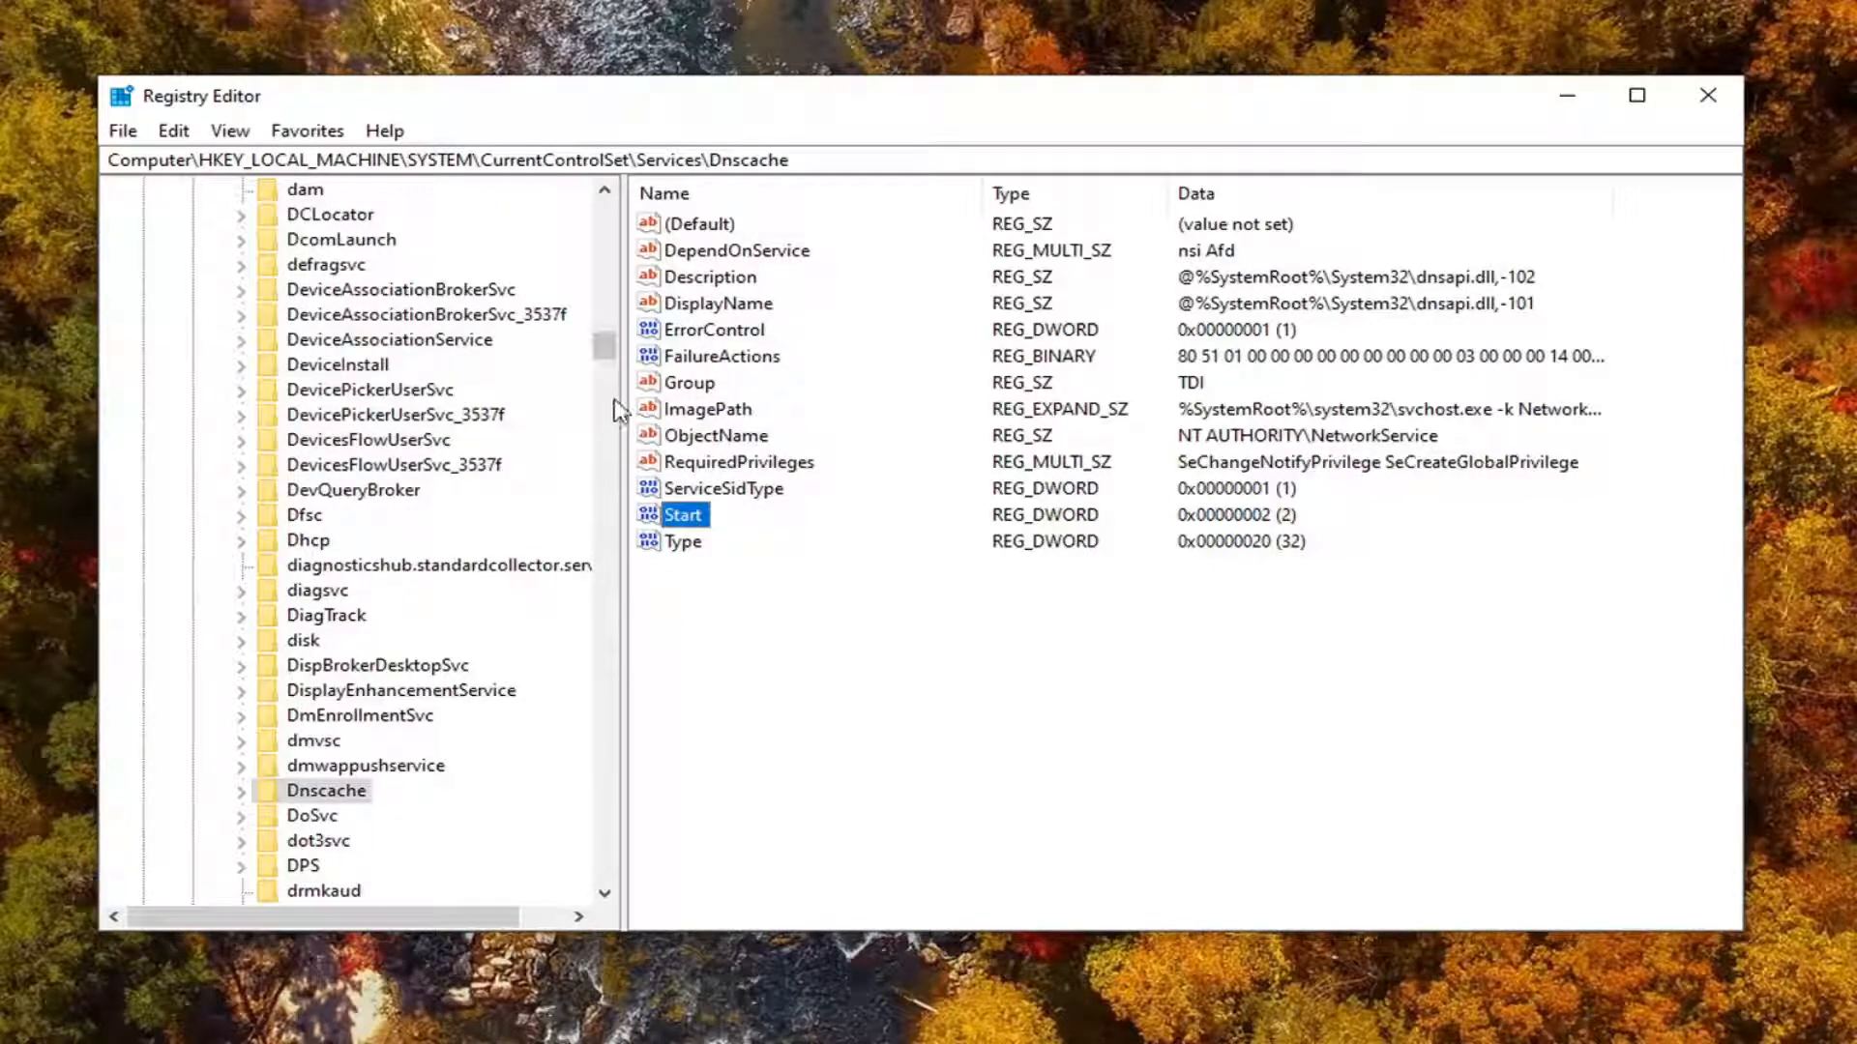
Collapse the expanded registry branches back to the Computer root and close Registry Editor.
drag(604, 345, 610, 290)
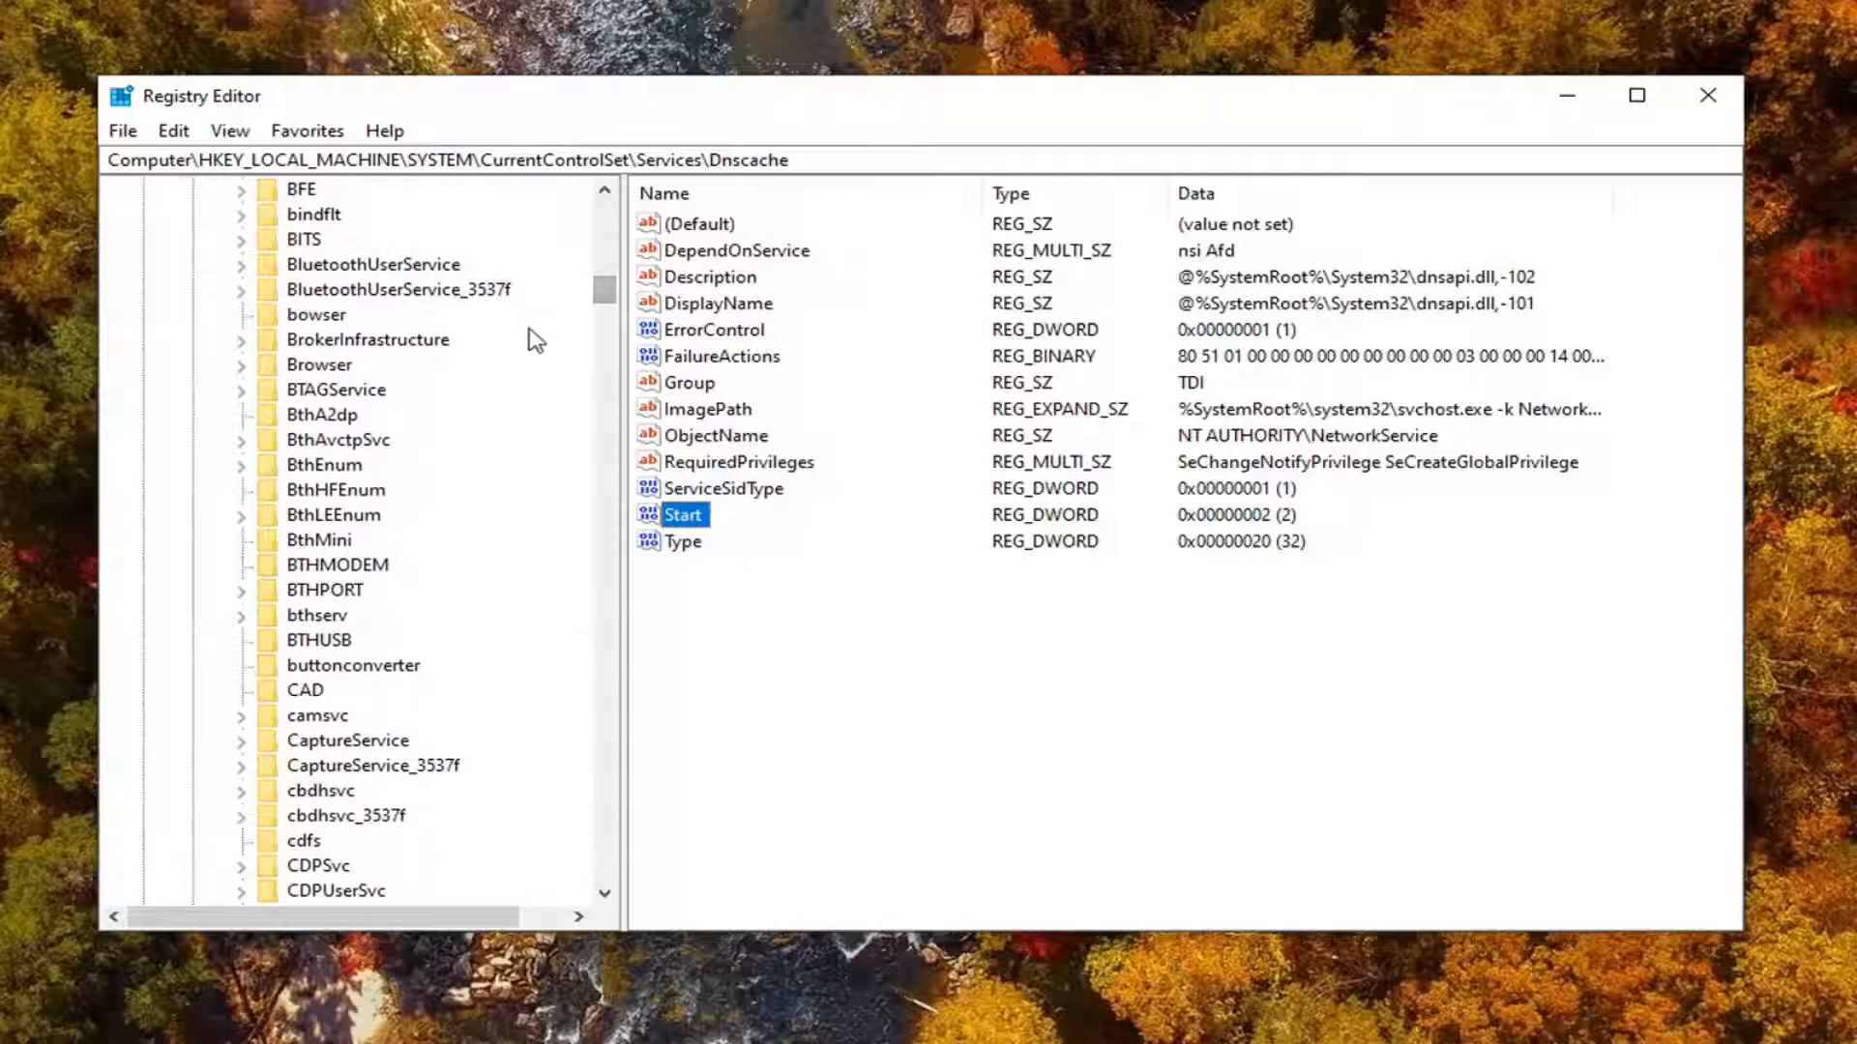
scroll(341, 499, up, 10)
scroll(348, 498, up, 16)
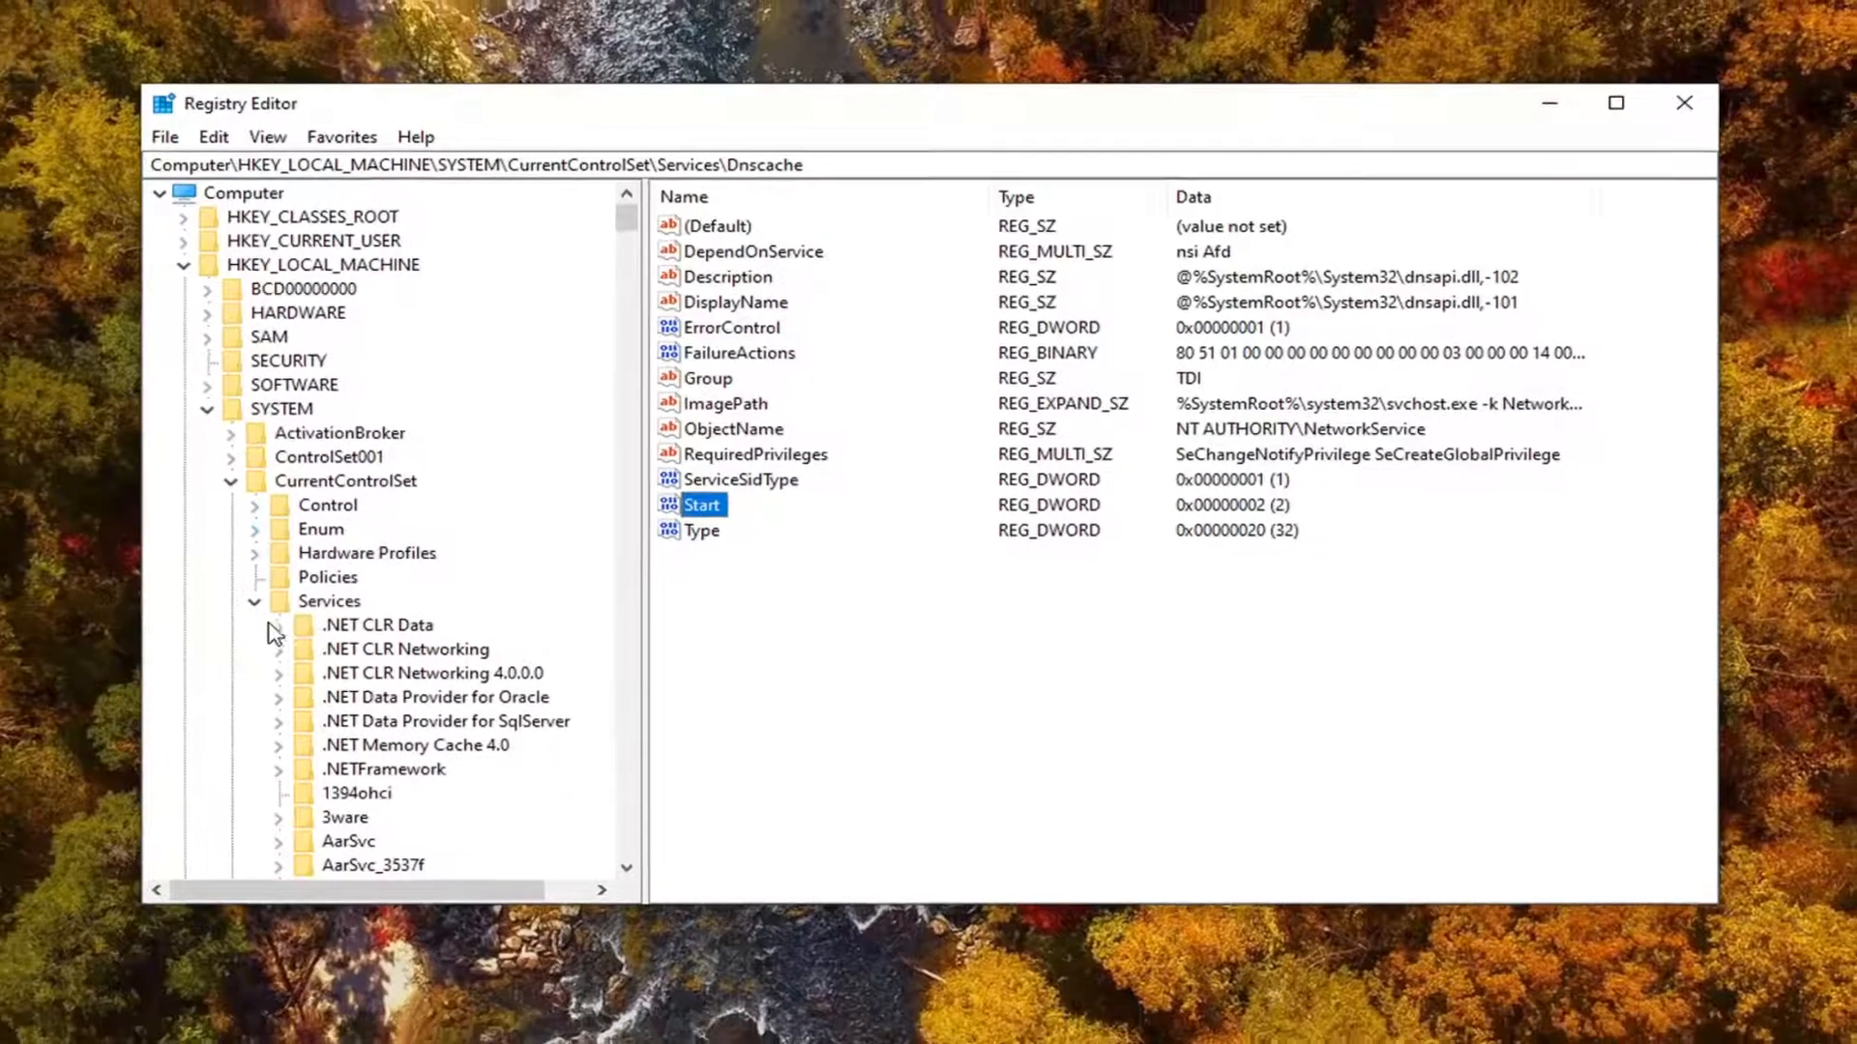
click(217, 613)
click(276, 471)
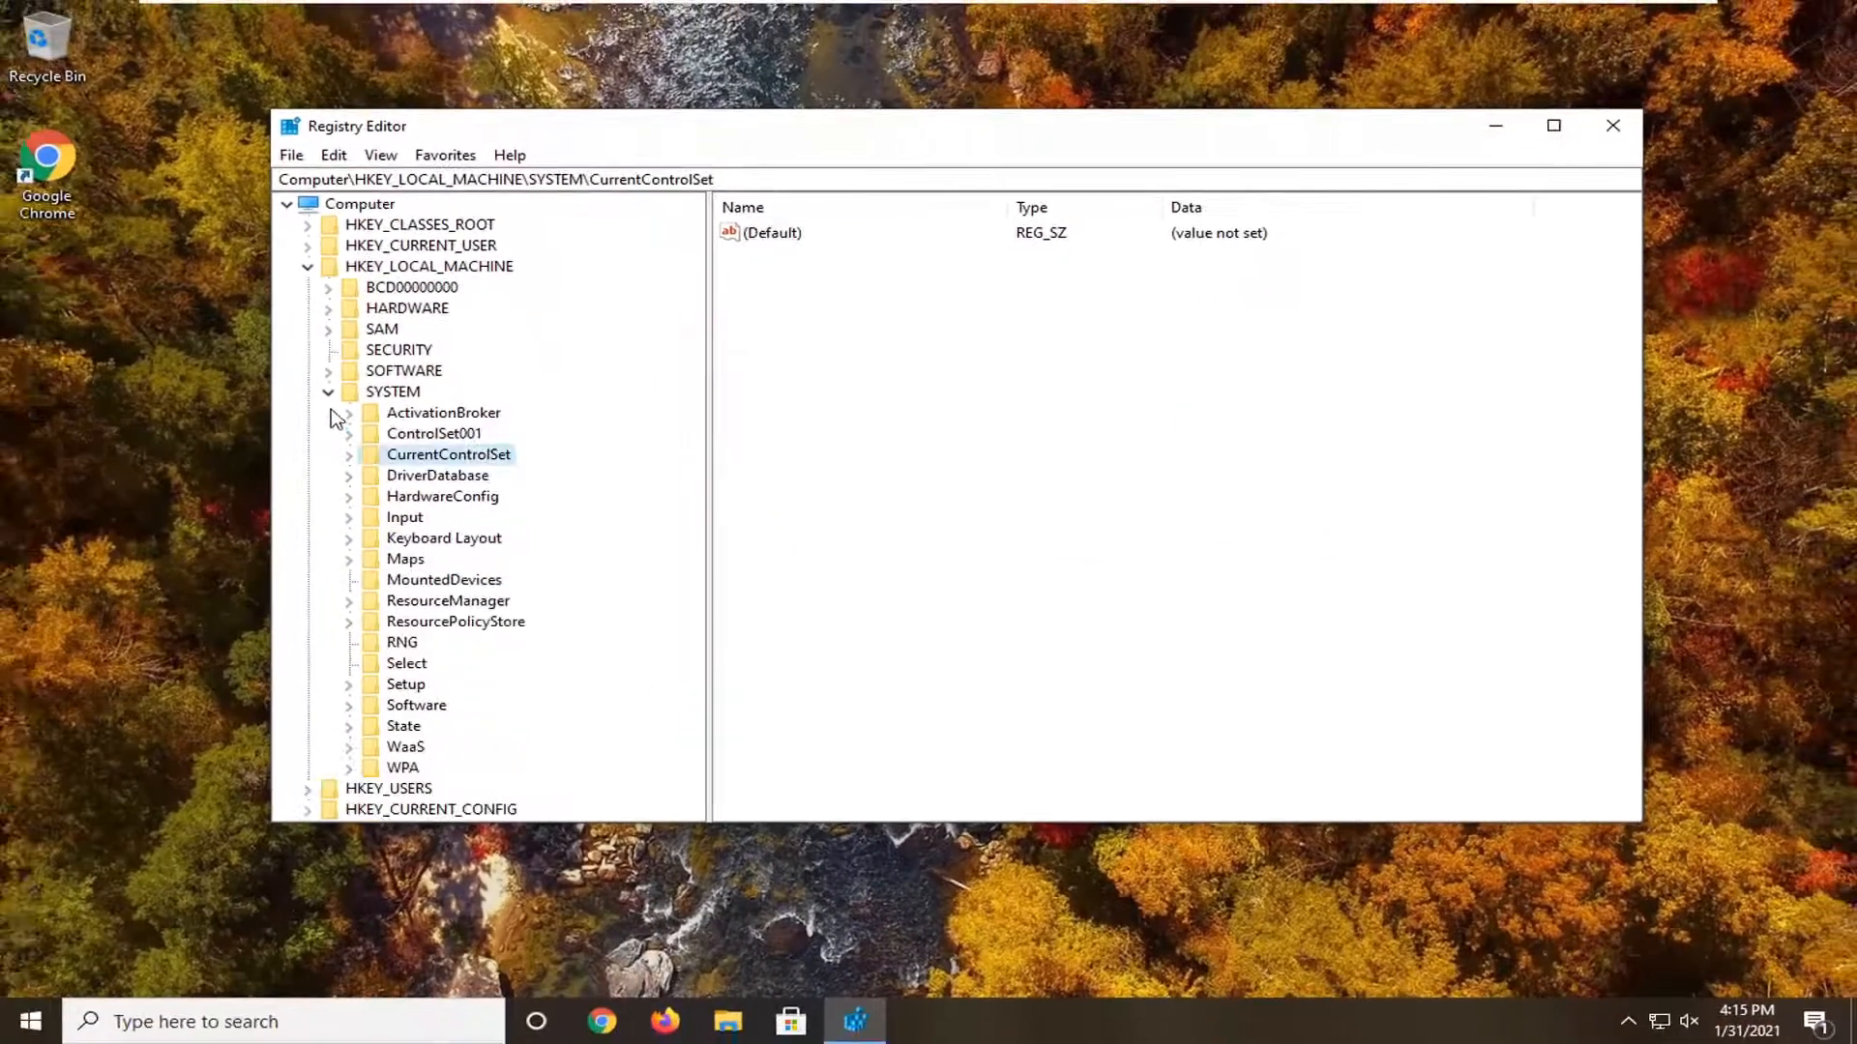
click(348, 394)
click(329, 392)
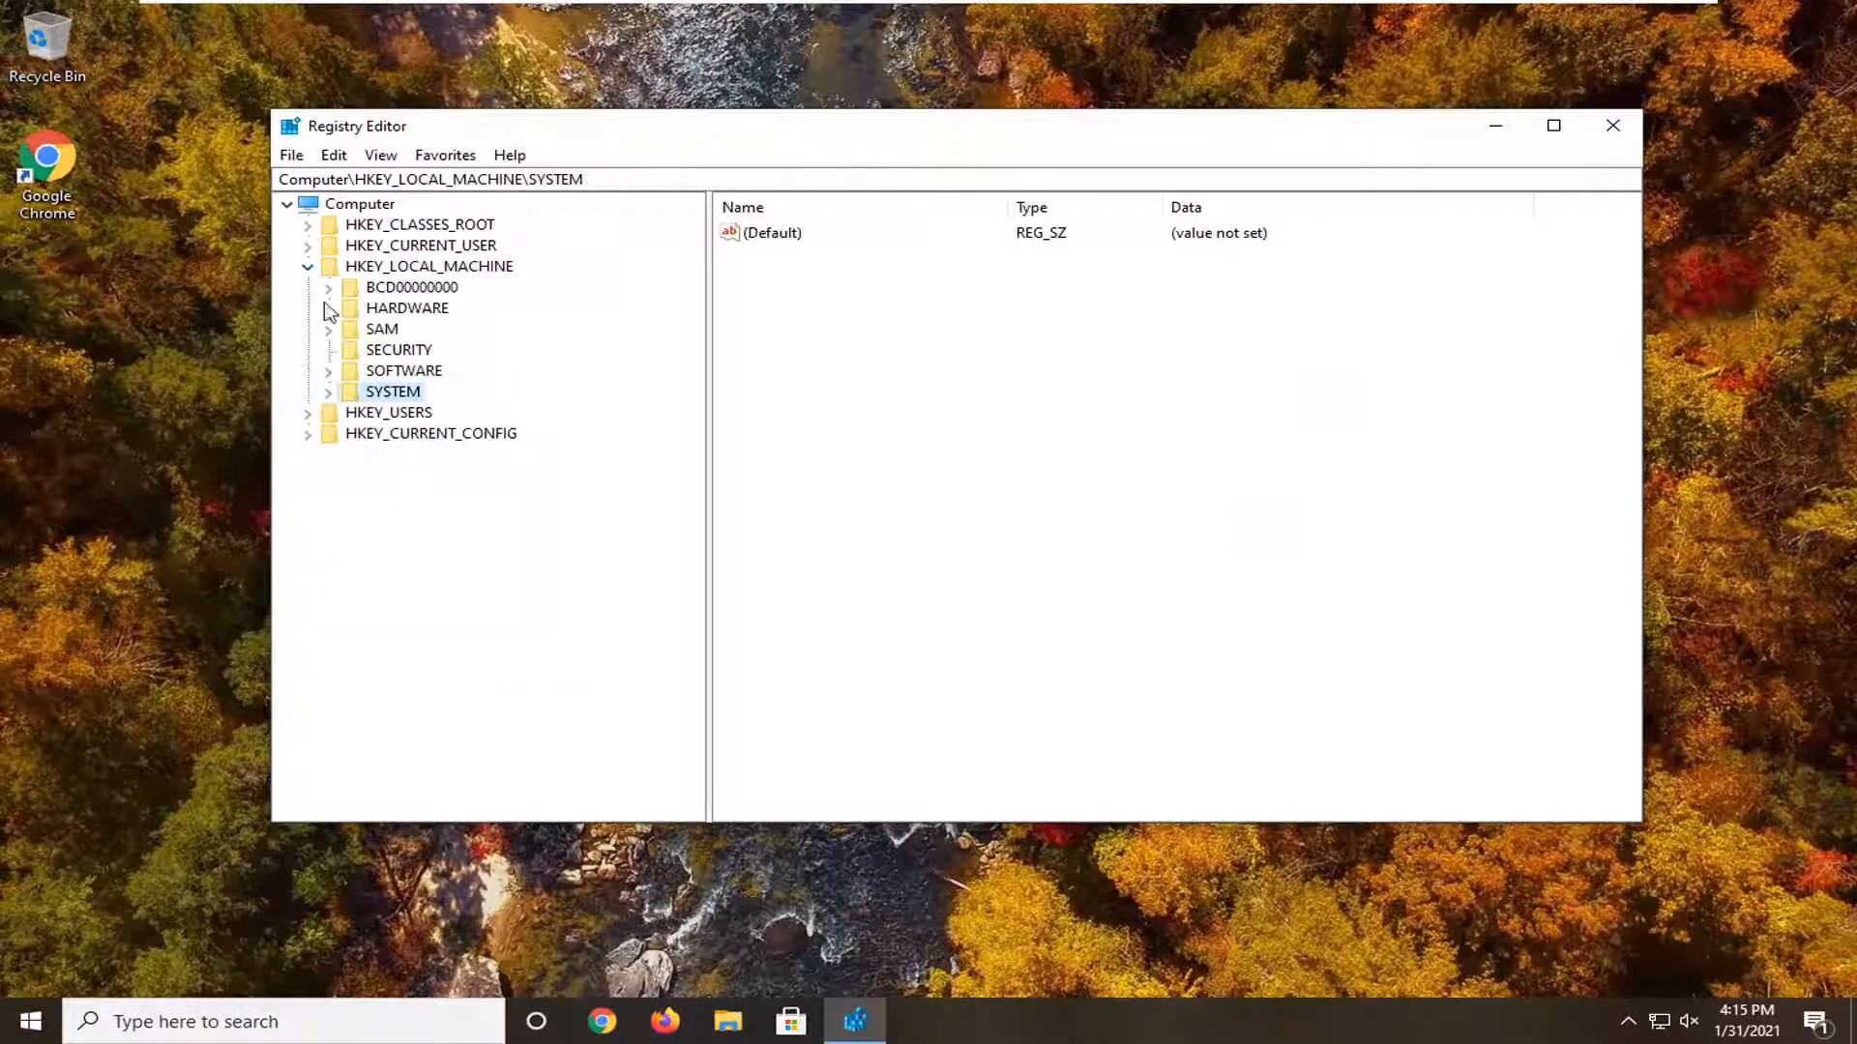
click(308, 266)
click(341, 207)
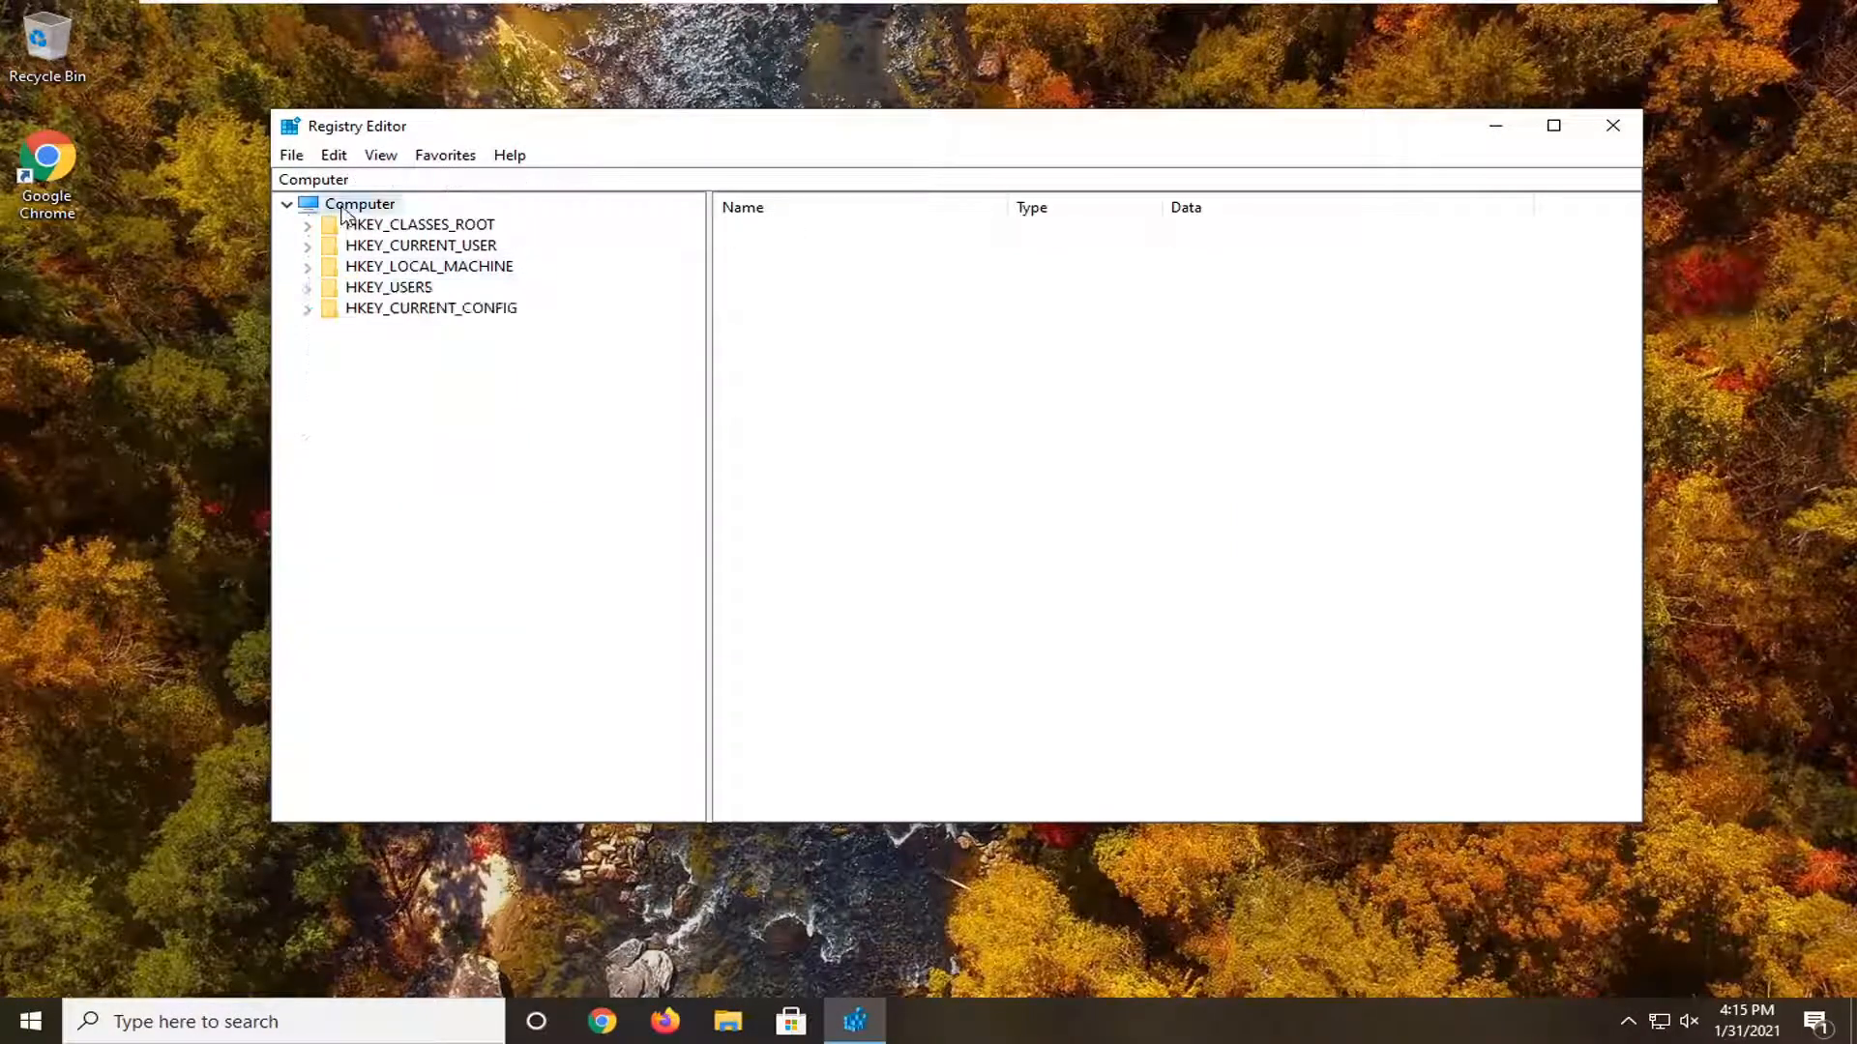
click(1613, 123)
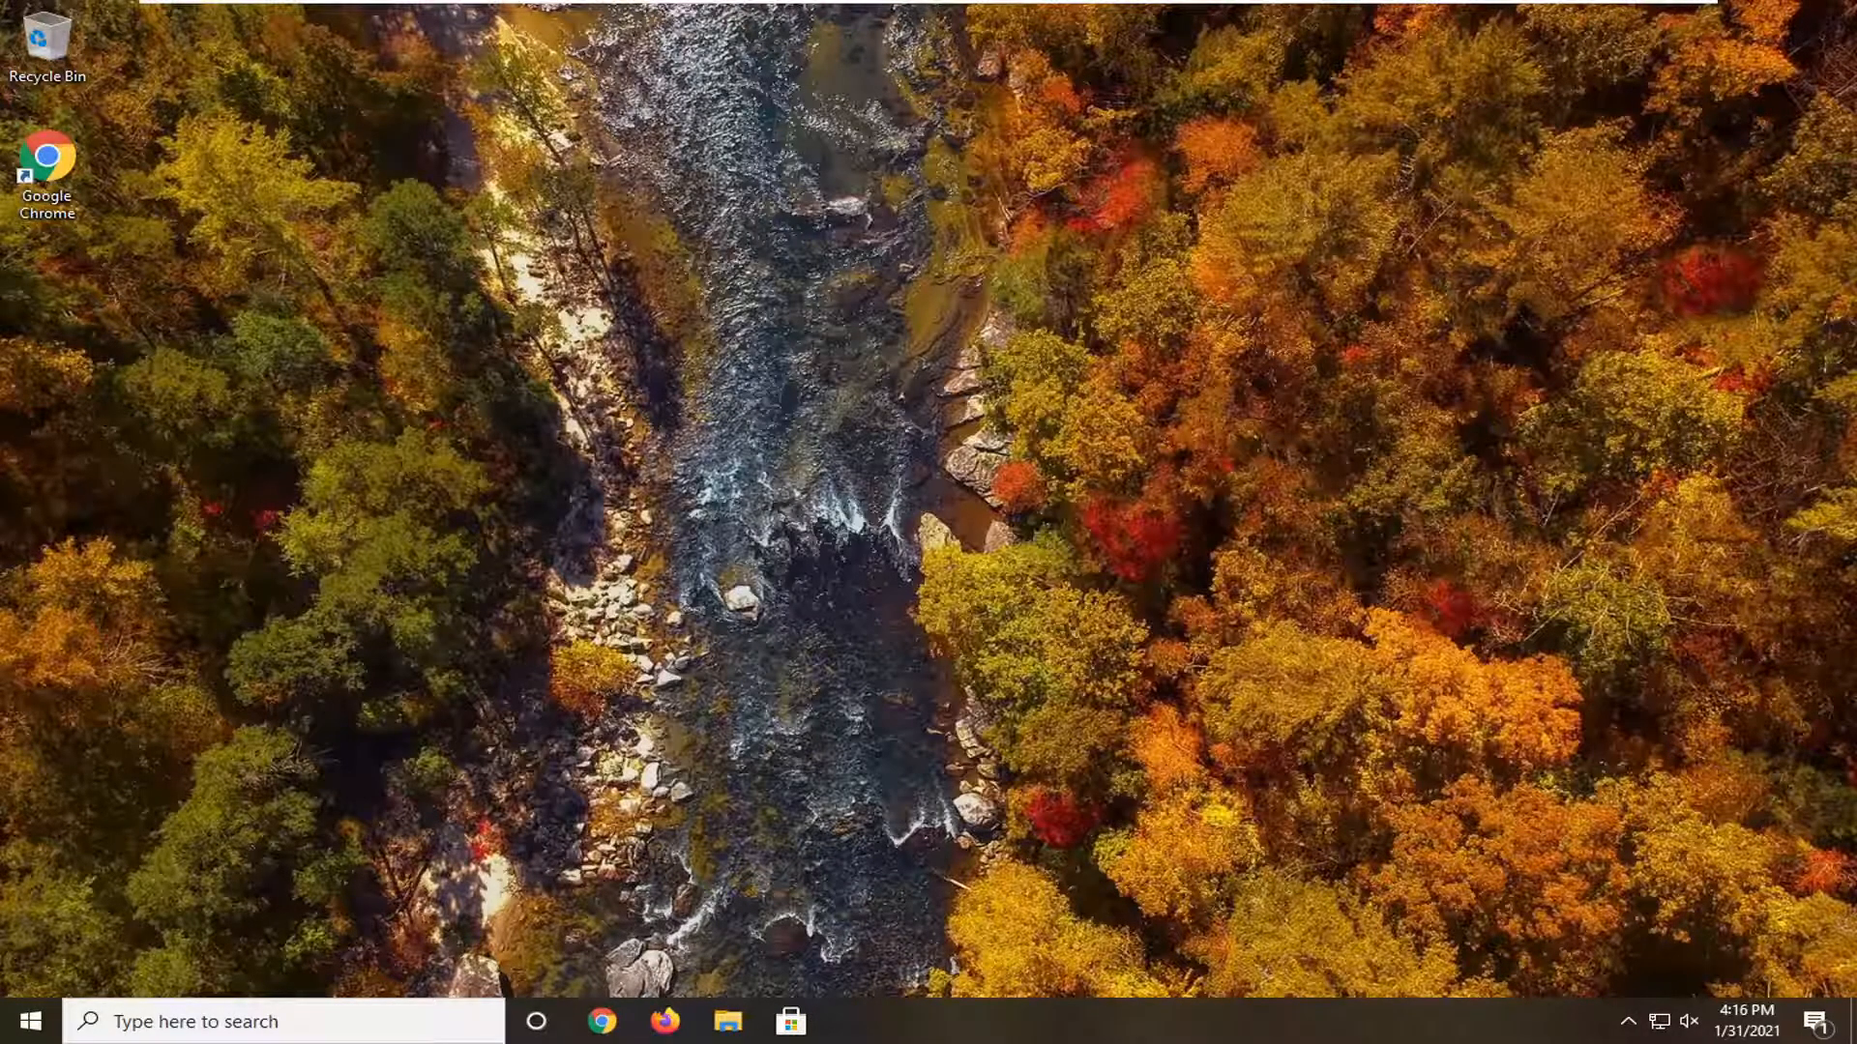